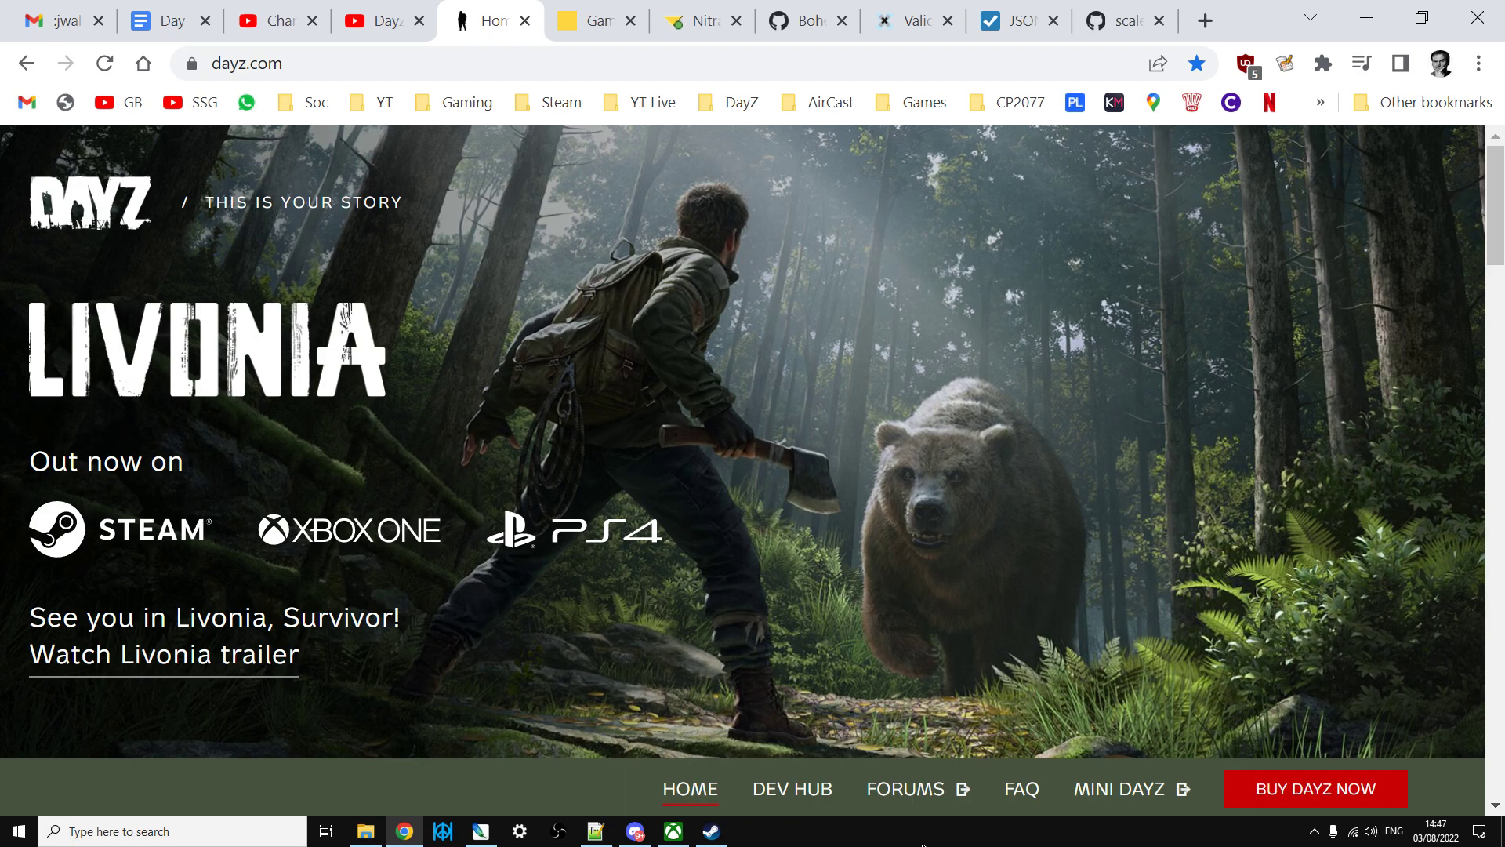
# - Look at the DayZ Modding Beginners Guides playlist on YouTube and the Nitrado game server list
pyautogui.click(377, 21)
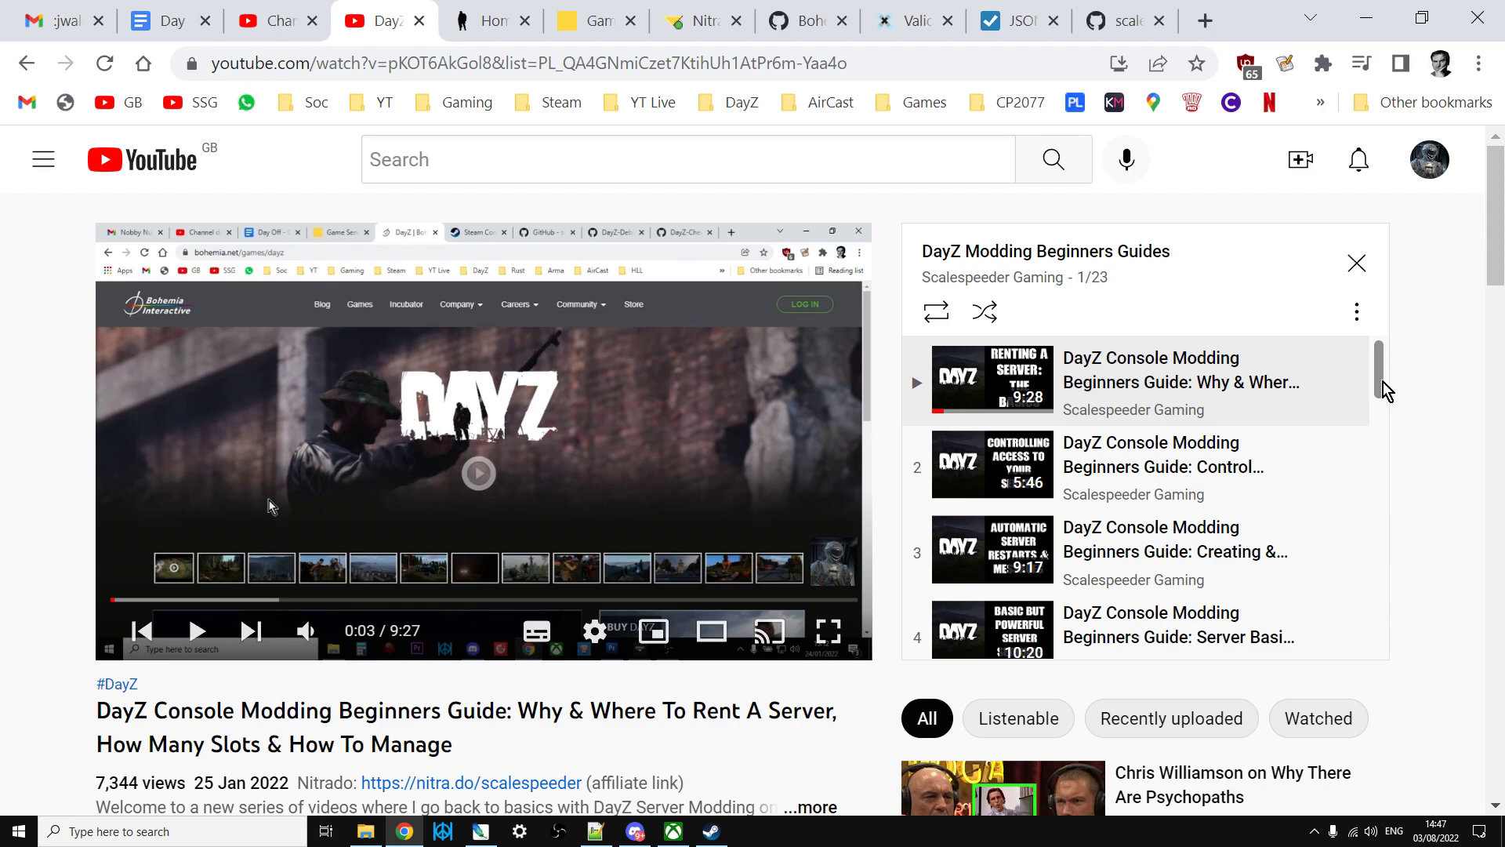
pyautogui.moveTo(1380, 391); pyautogui.dragTo(774, 95)
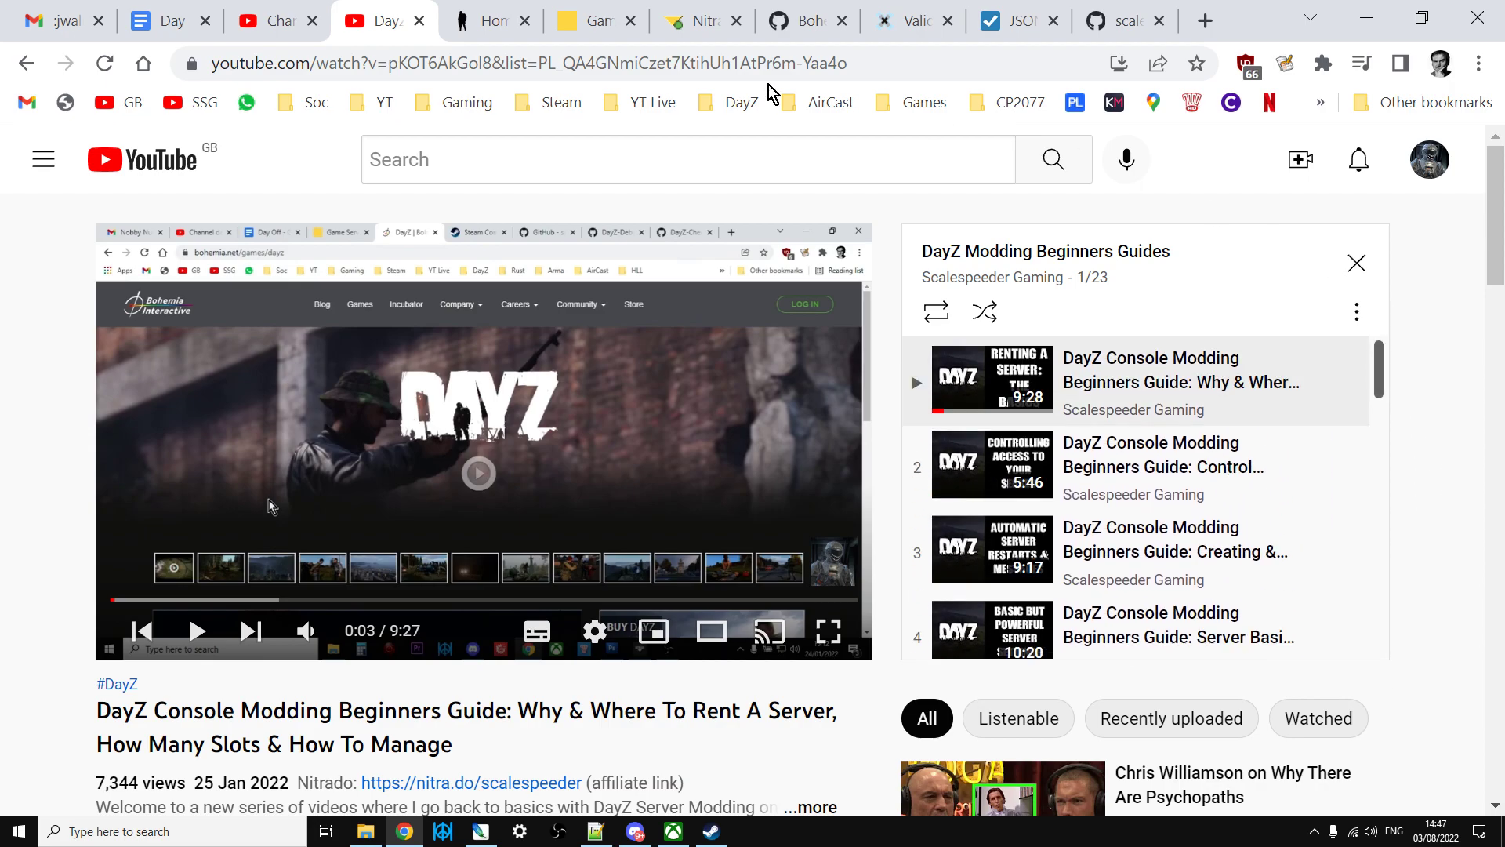
pyautogui.click(586, 24)
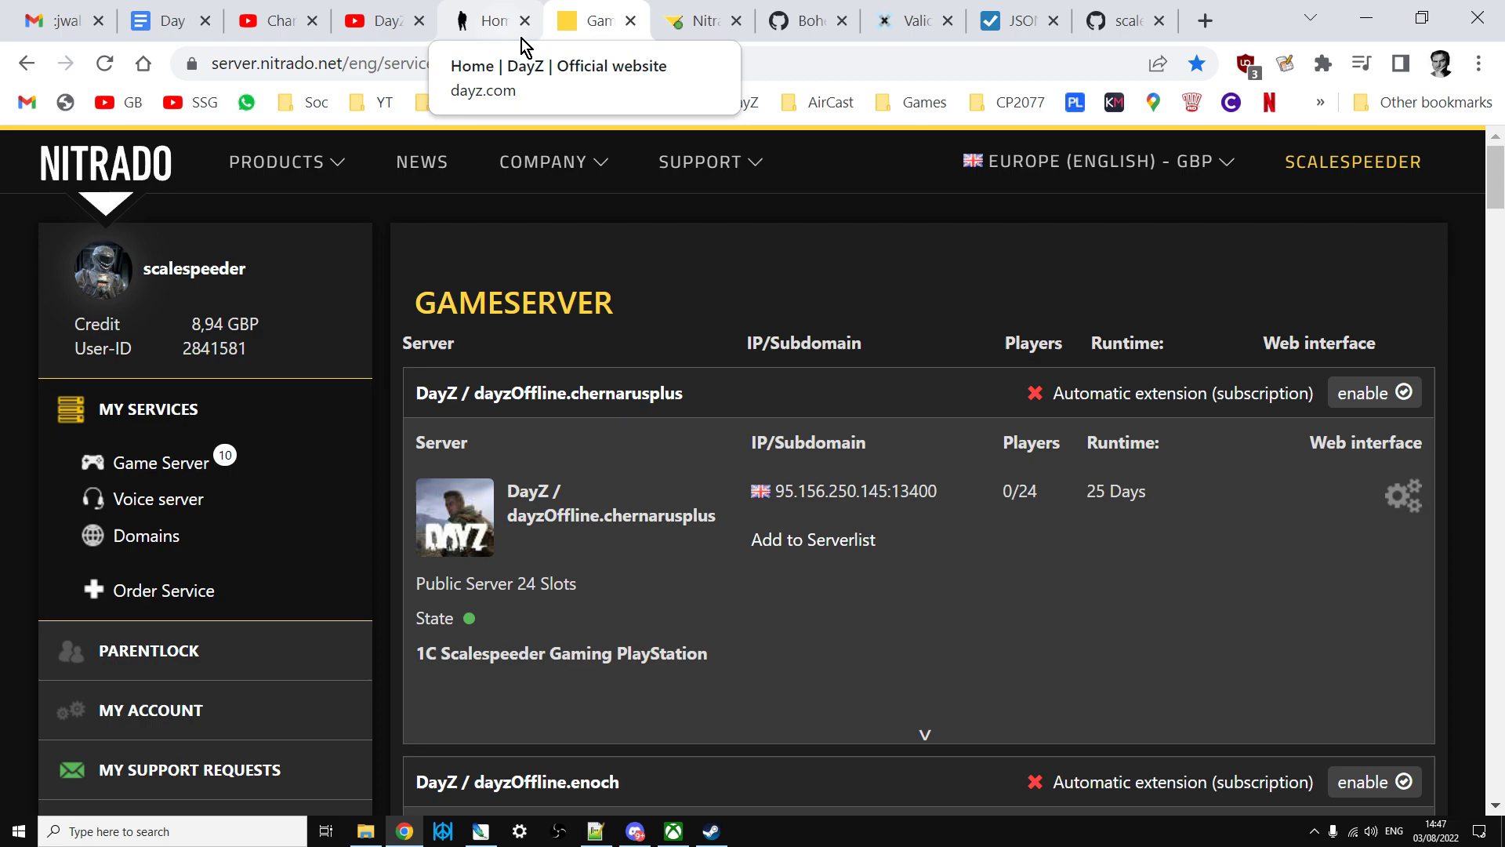
# - Review the Nitrado web interface settings for the DayZ PS4 server, down to the Reset Mission-xml to default option
pyautogui.click(689, 23)
pyautogui.scroll(20, 801, 378)
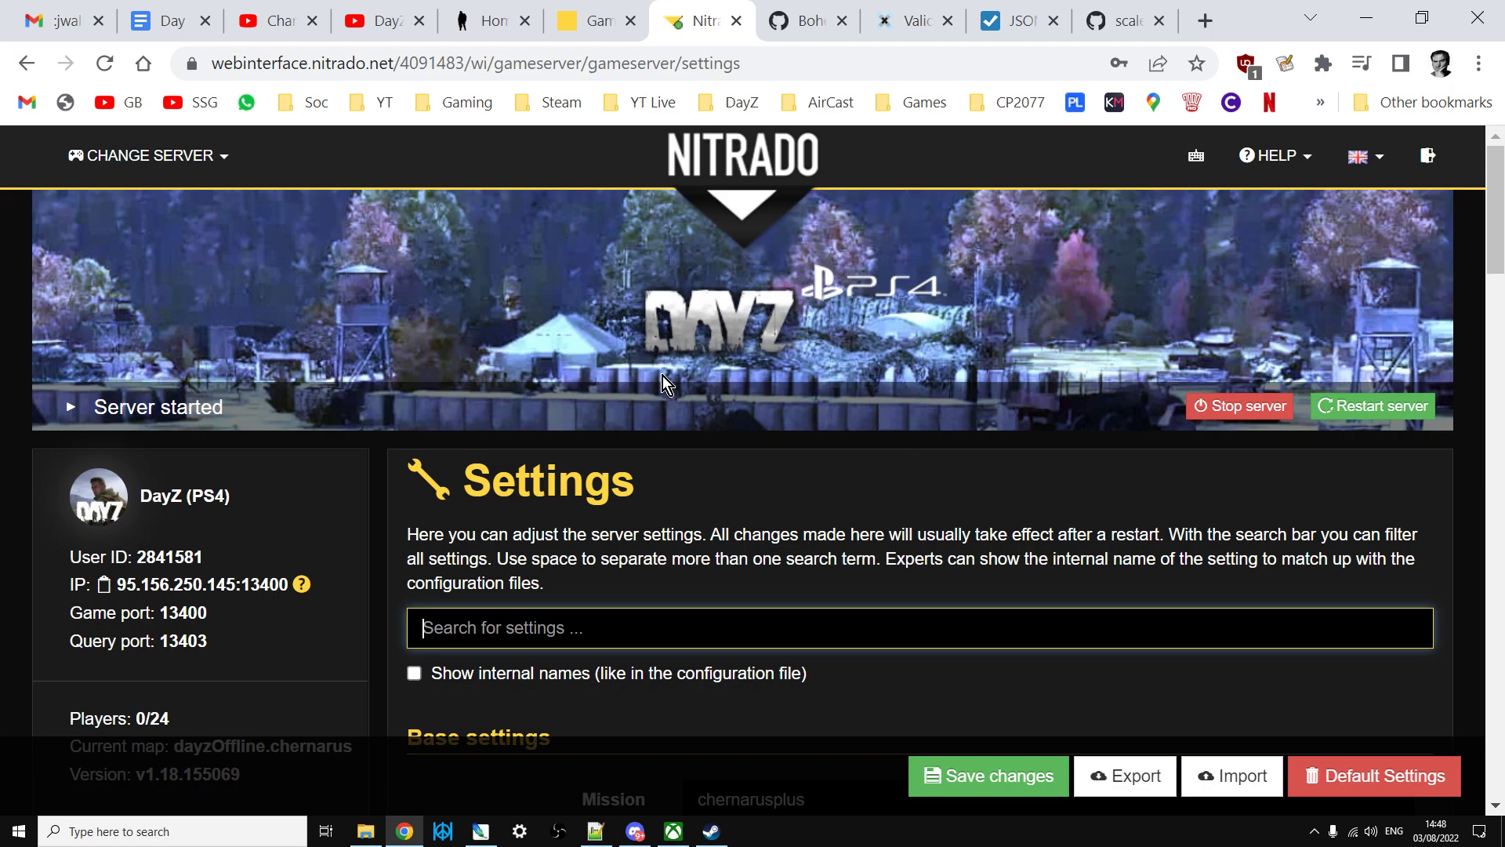
pyautogui.scroll(-5, 651, 506)
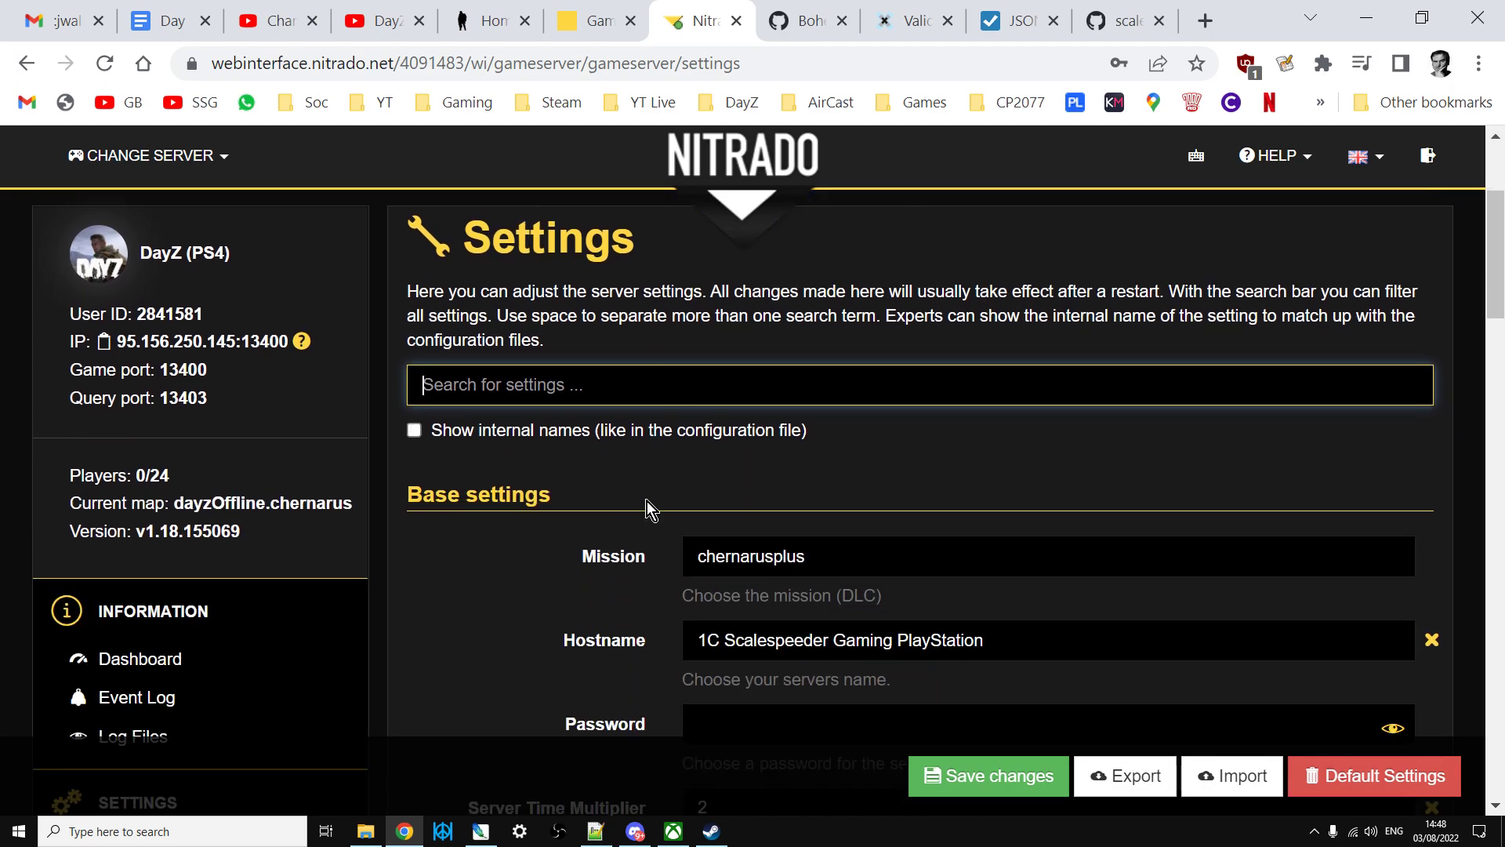
pyautogui.scroll(-7, 647, 501)
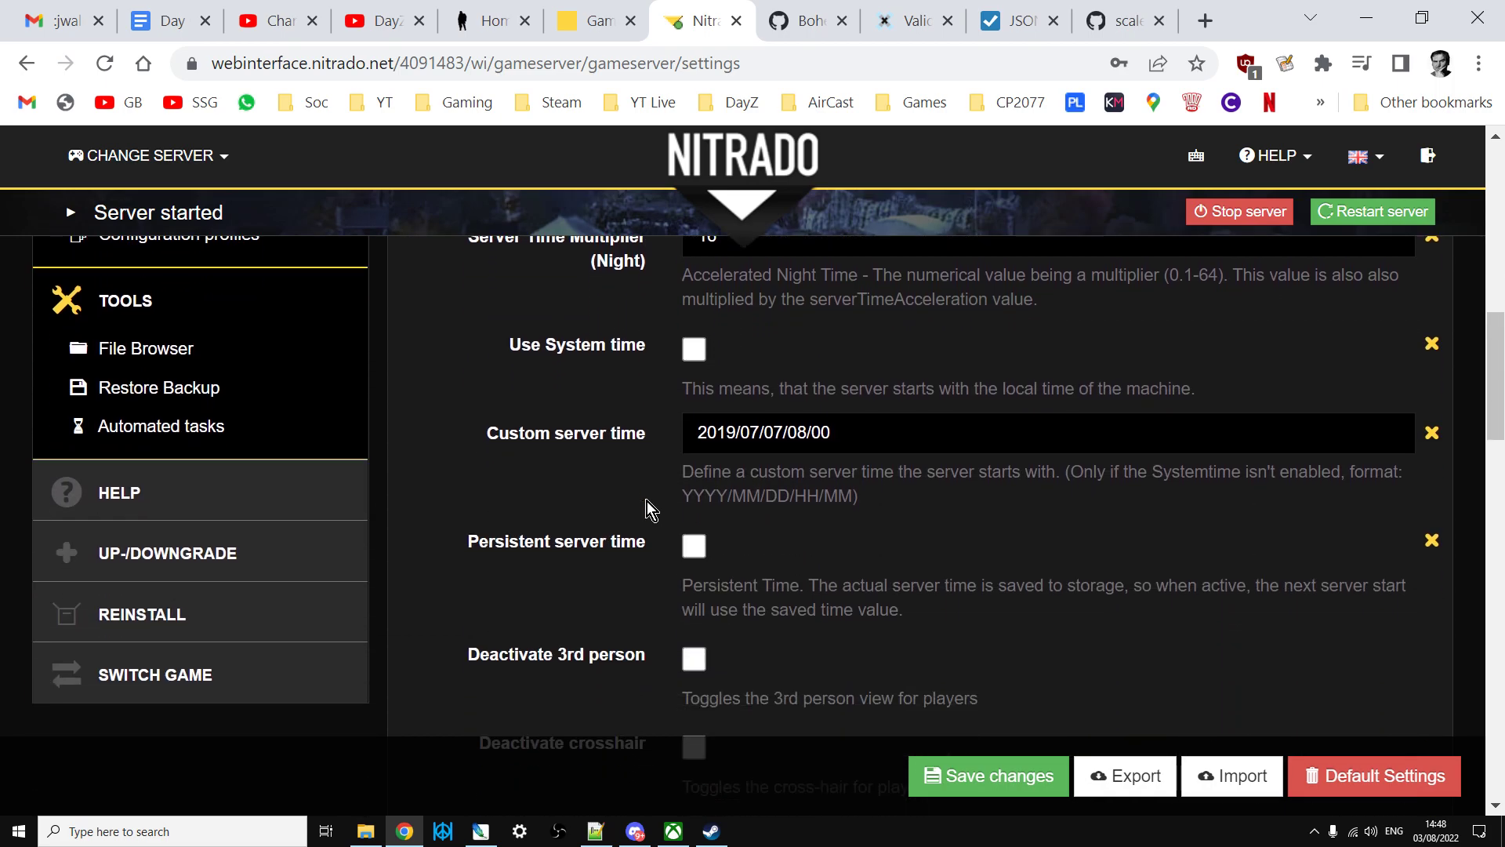
pyautogui.scroll(-3, 647, 501)
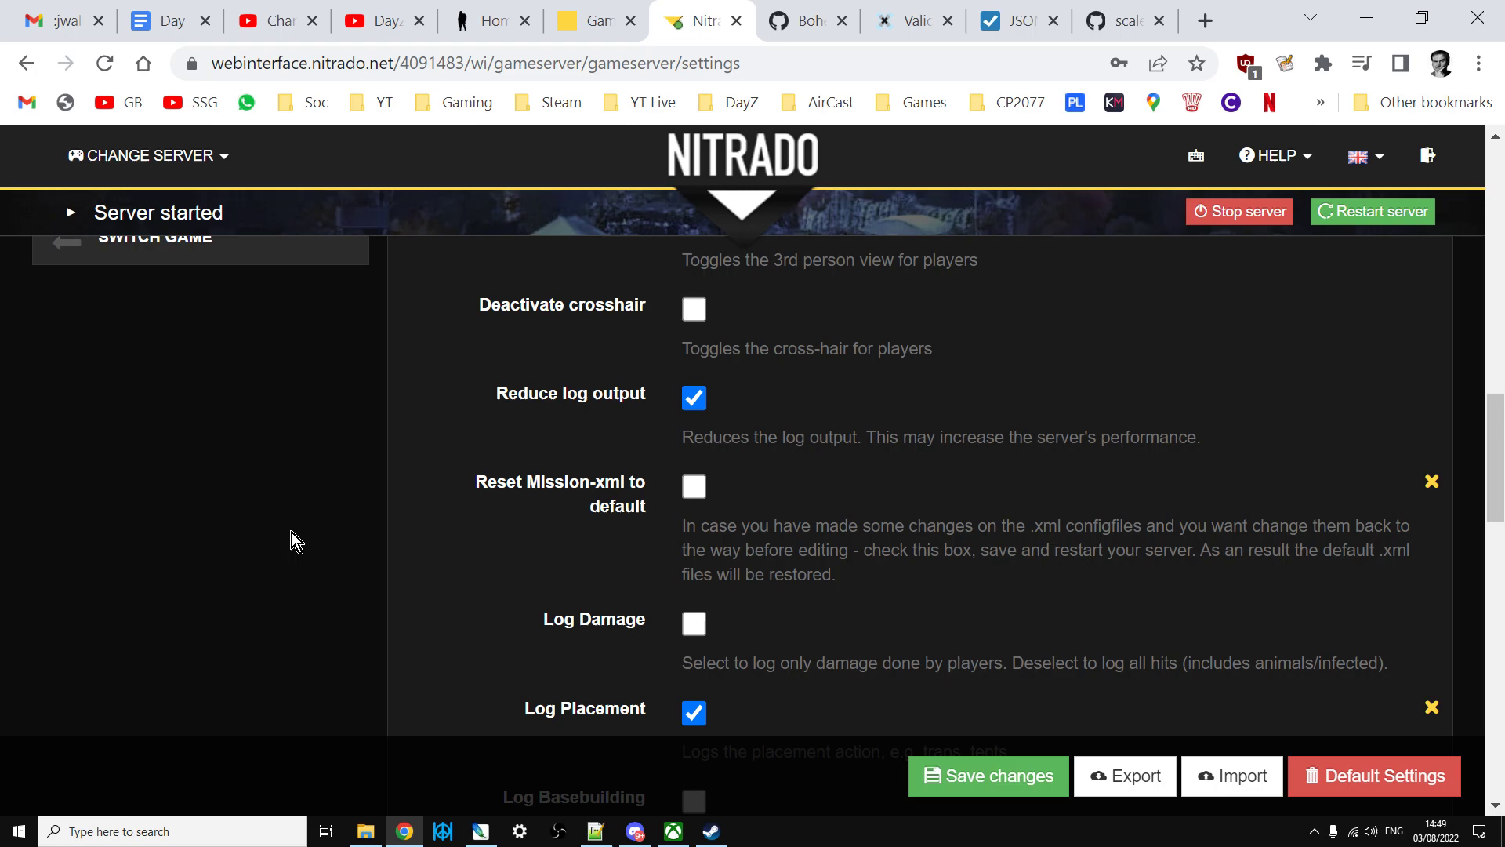
pyautogui.scroll(5, 256, 556)
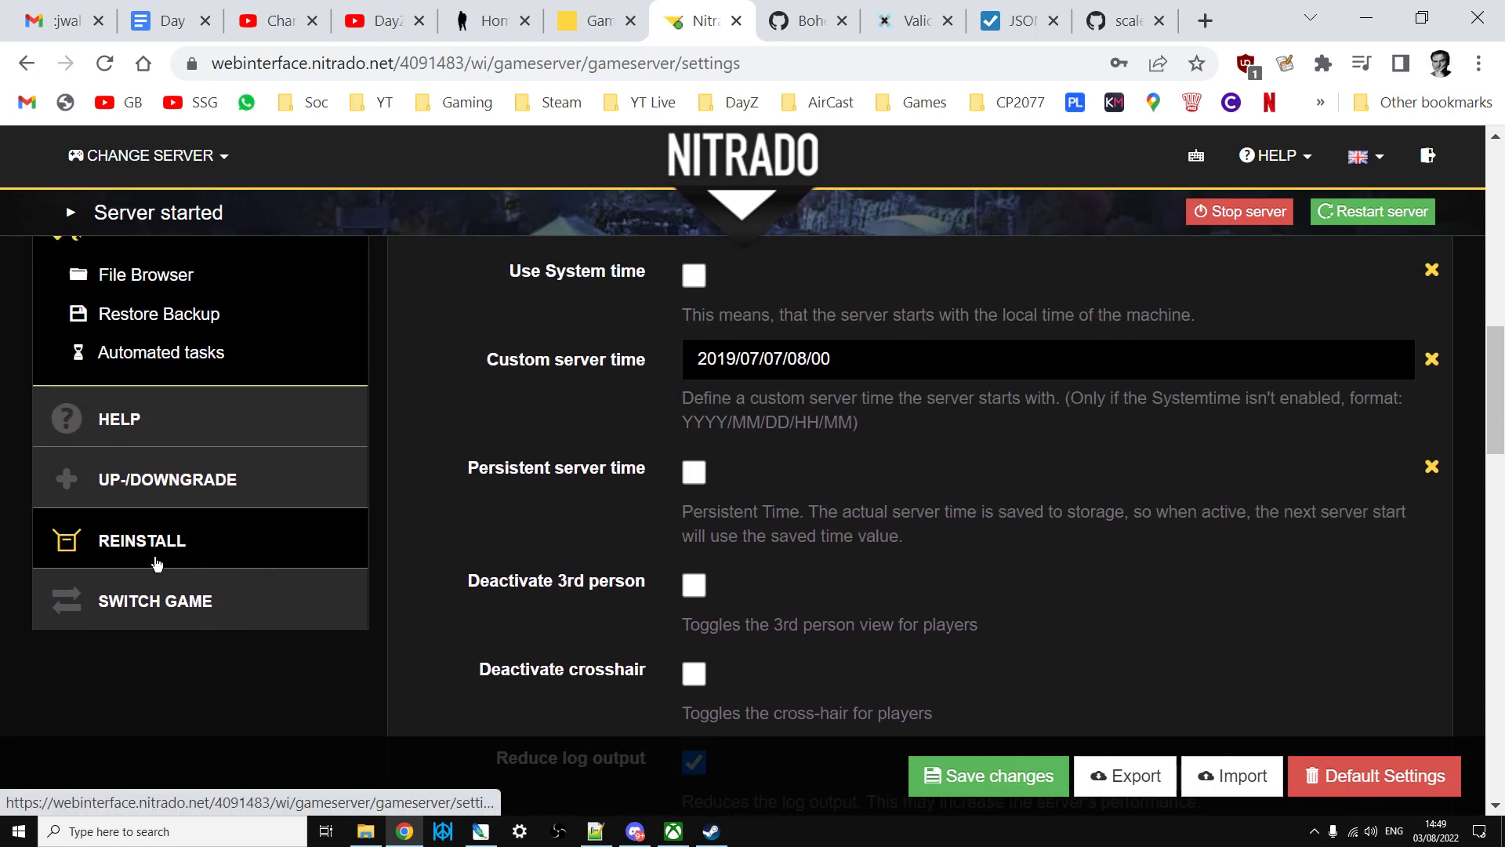
pyautogui.scroll(-3, 858, 619)
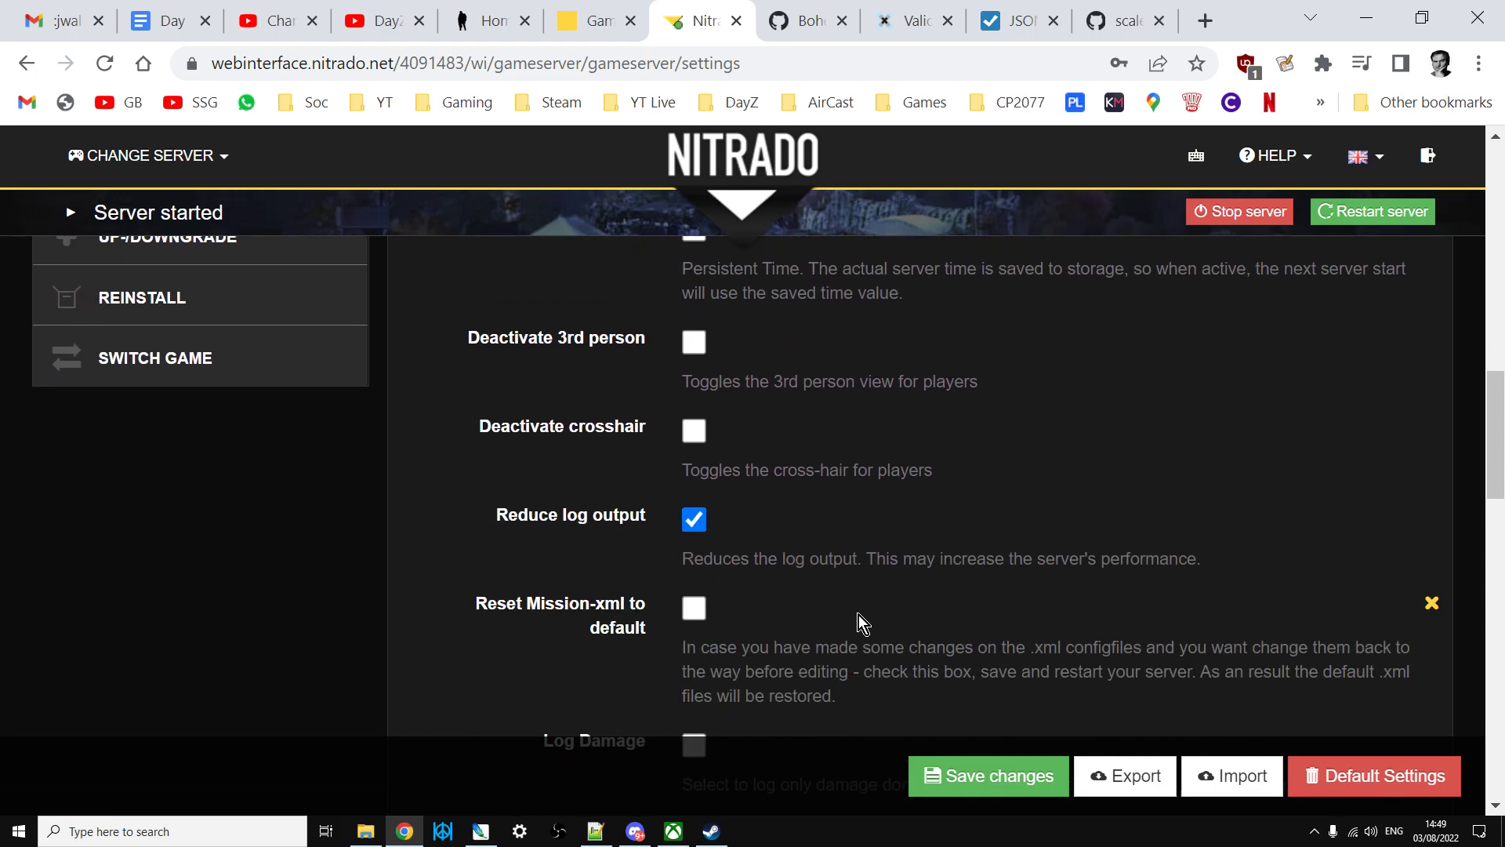
pyautogui.scroll(-2, 858, 615)
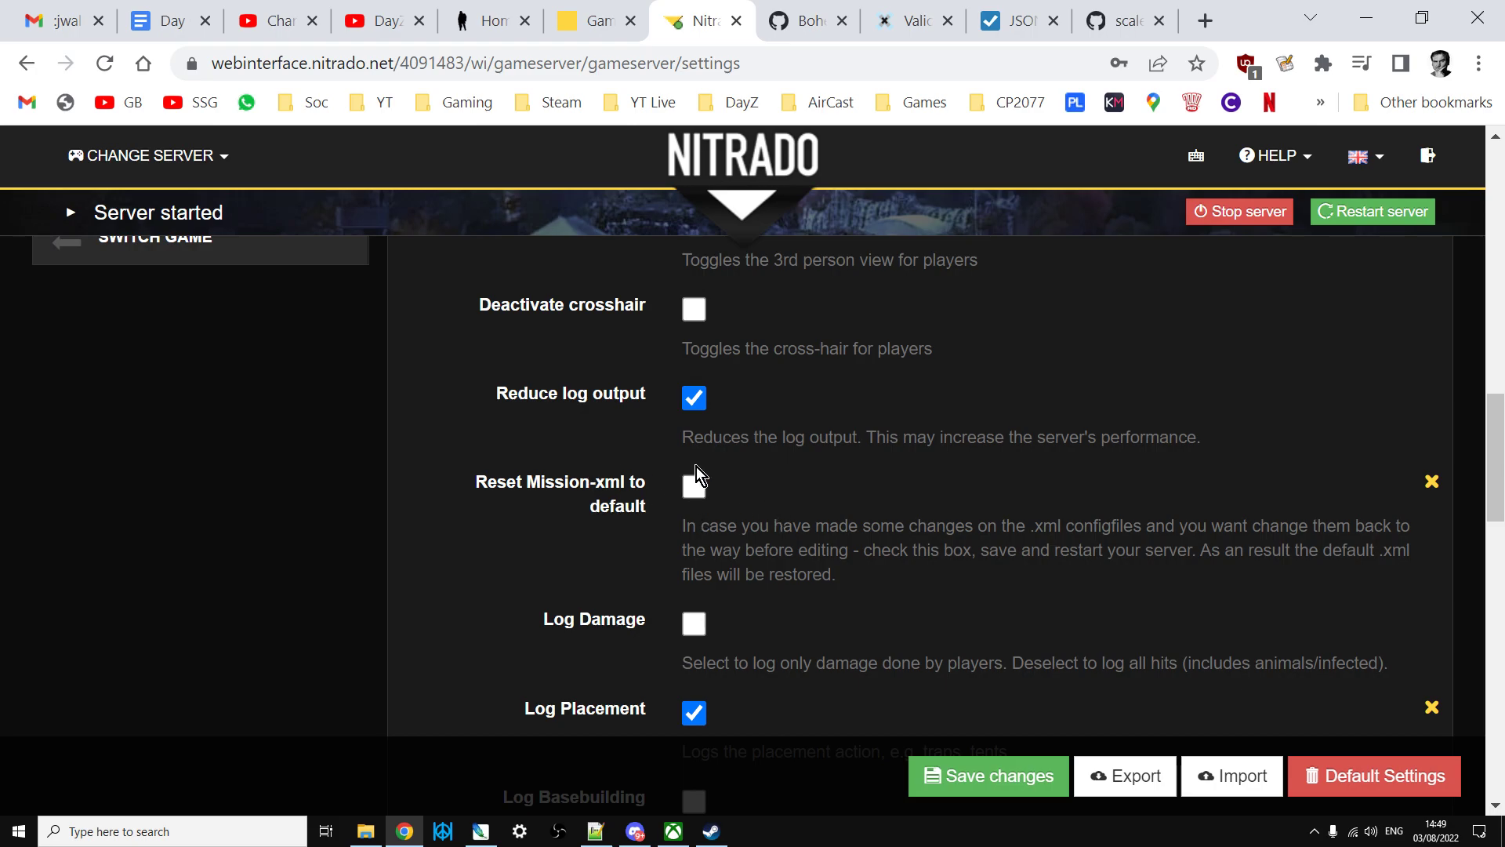
# - View the download options of the BohemiaInteractive DayZ-Central-Economy repository on GitHub, including Download ZIP, and dismiss them
pyautogui.click(795, 35)
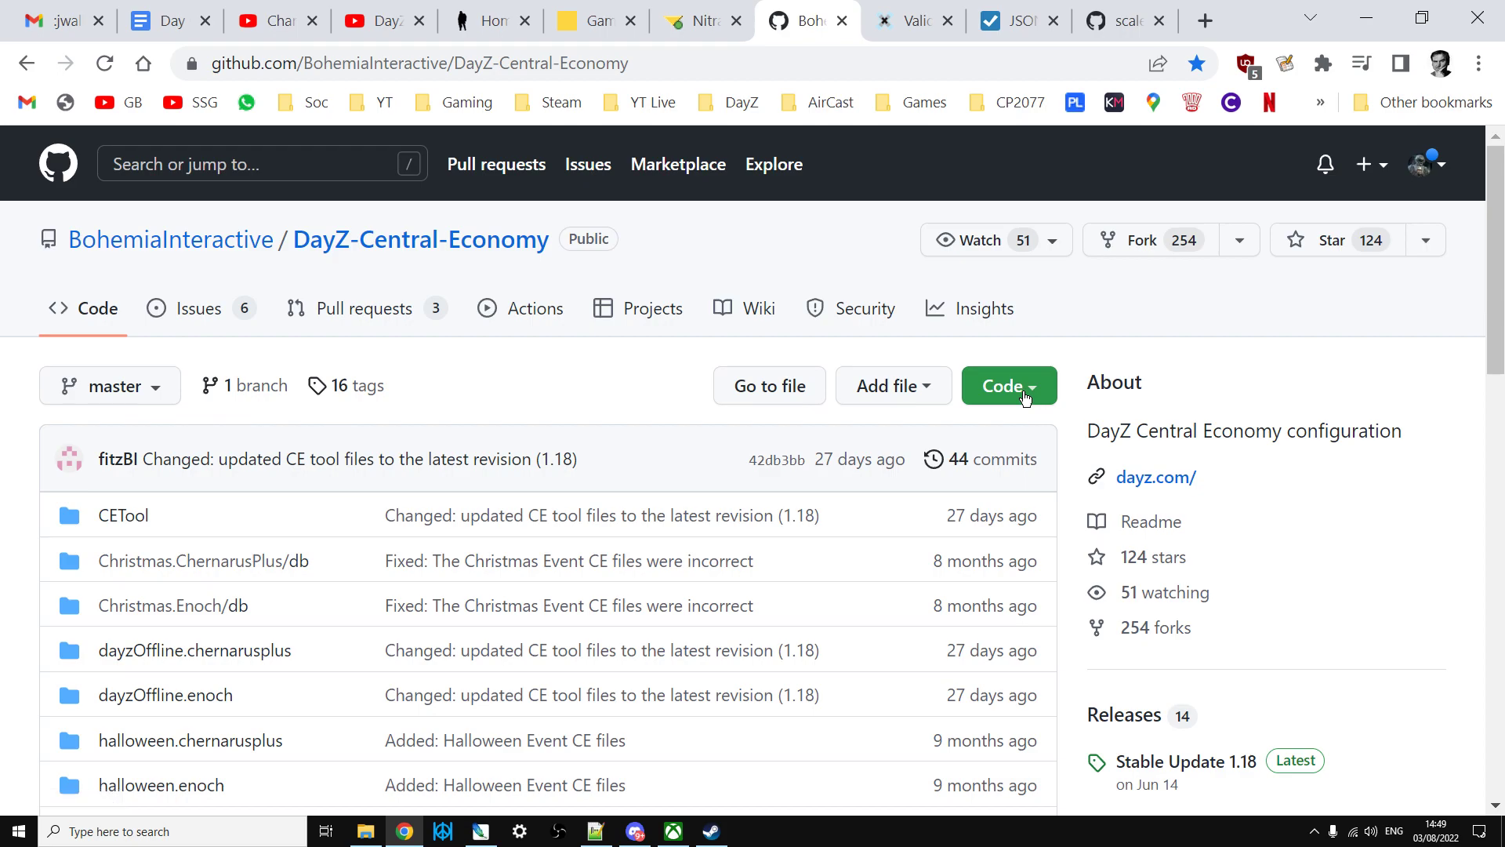
pyautogui.click(1025, 398)
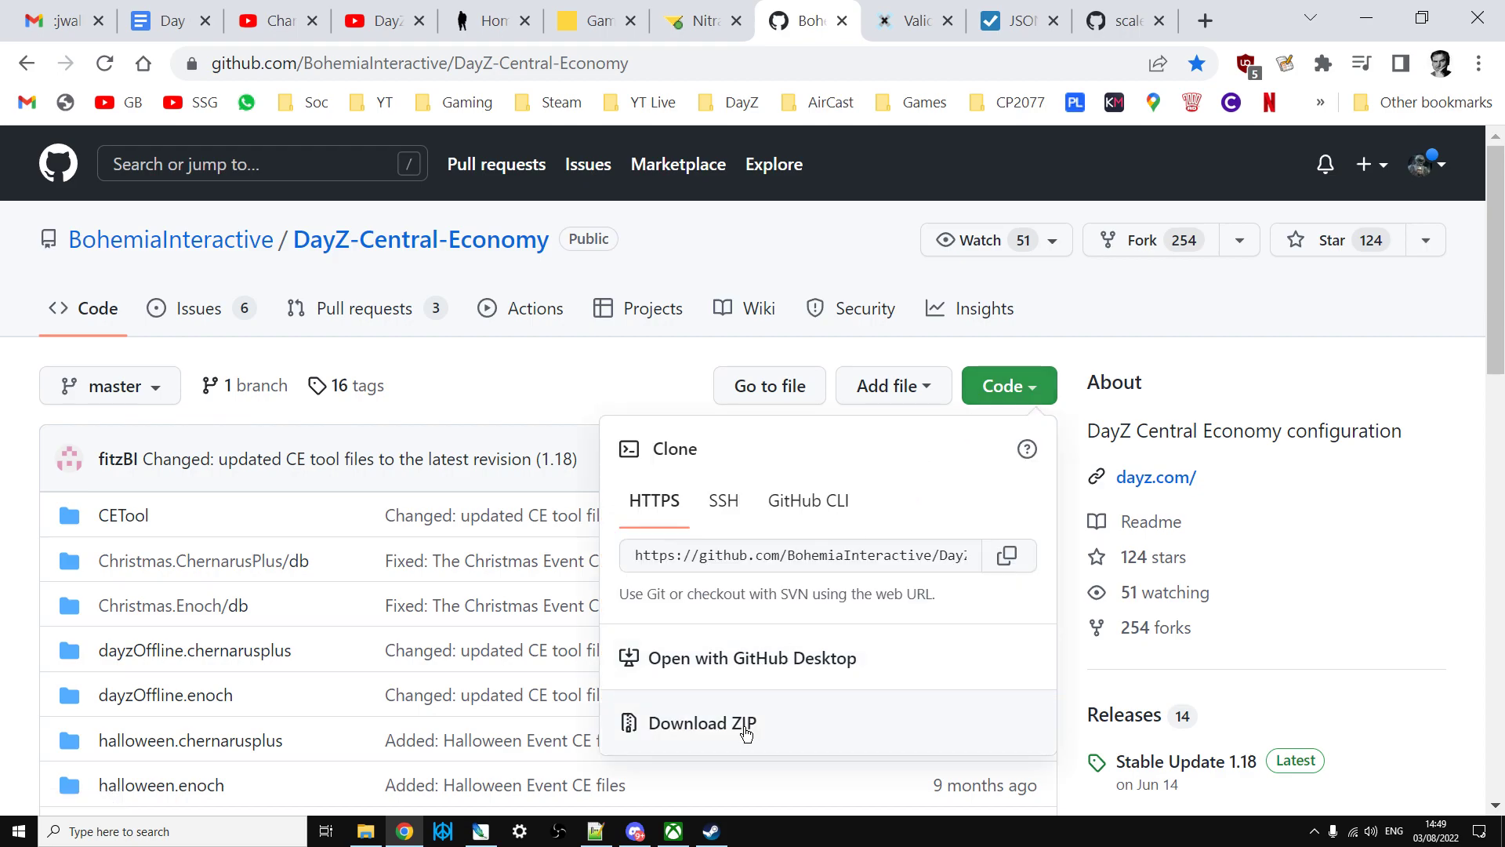
pyautogui.click(826, 252)
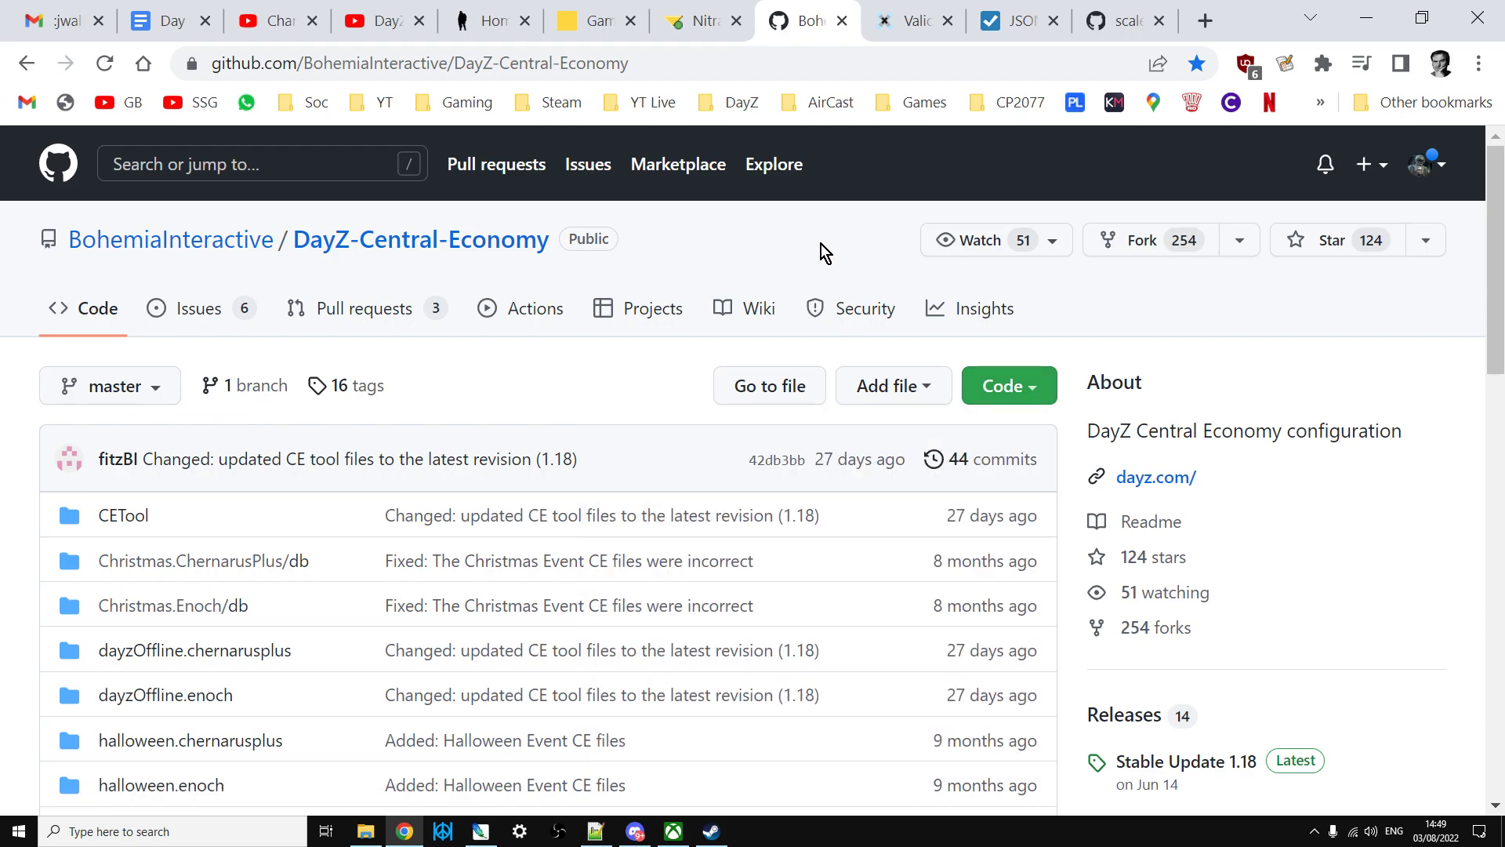
# - Look through the DayZ-Central-Economy repository's mission folders, such as dayzOffline.chernarusplus, and the start of its README
pyautogui.scroll(-2, 825, 252)
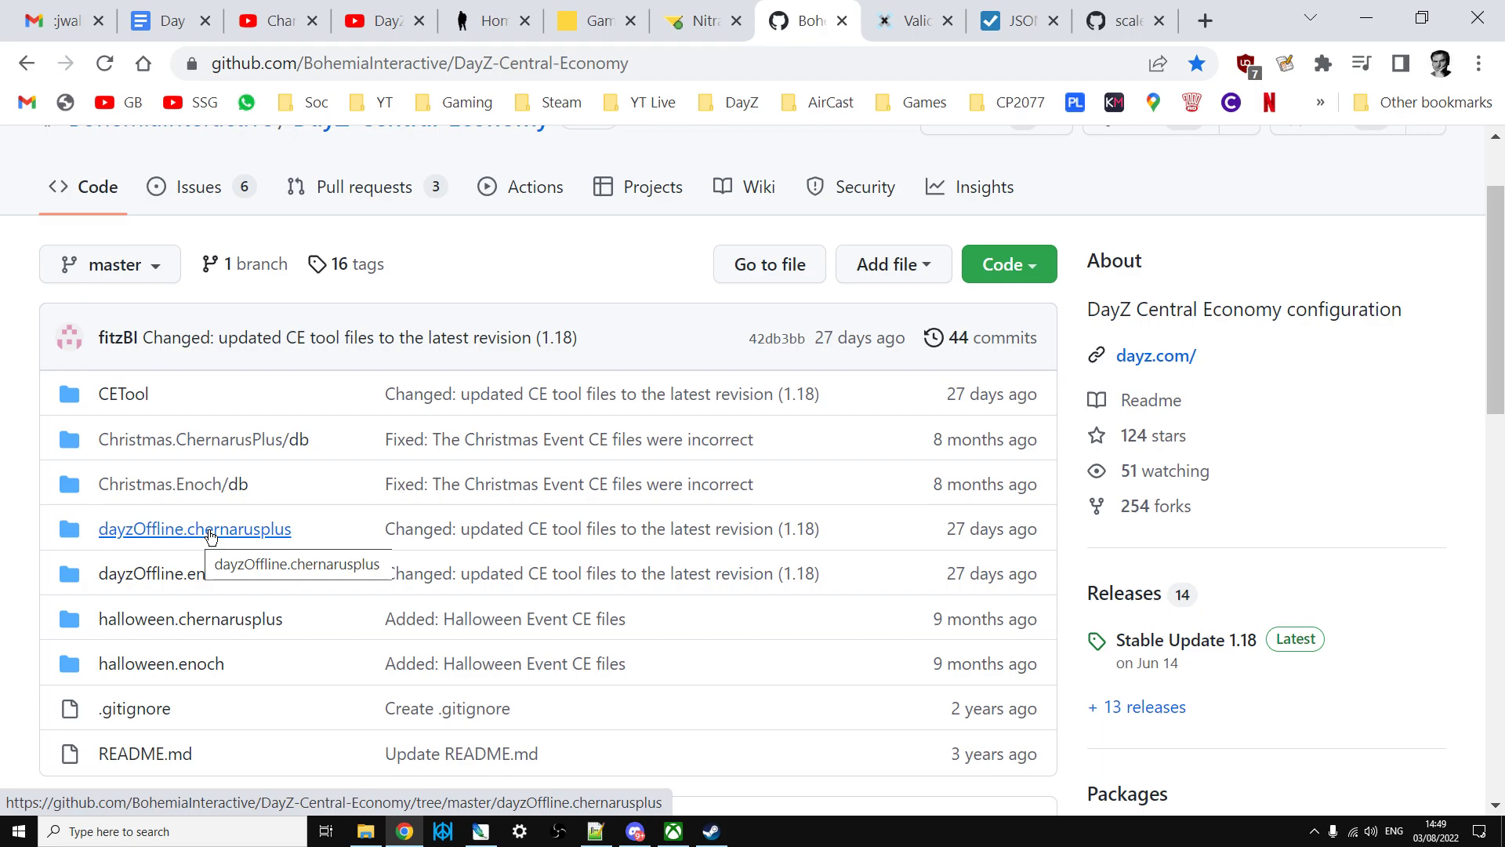
pyautogui.scroll(-5, 688, 524)
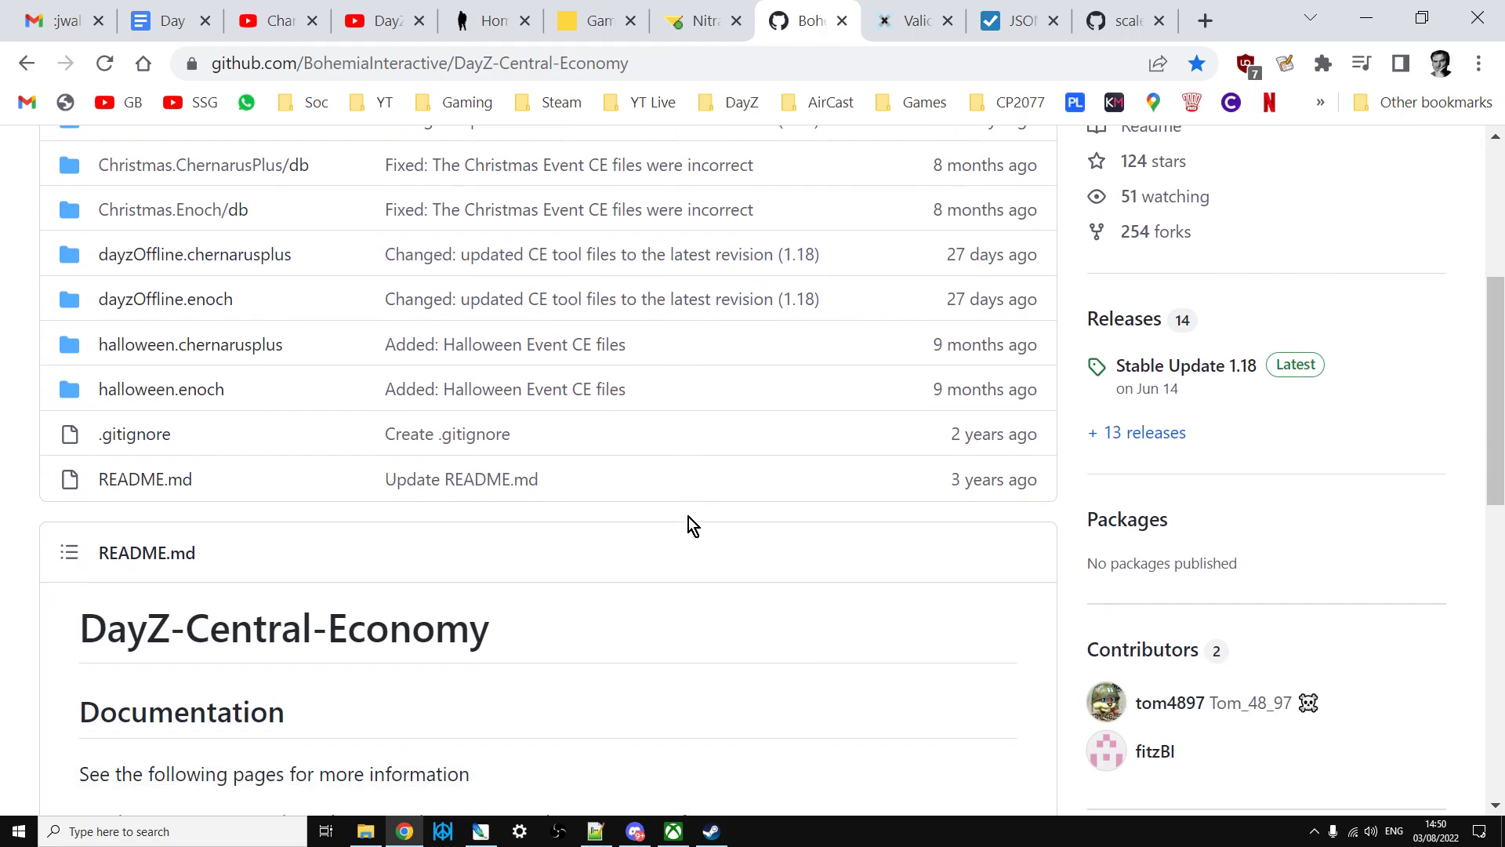
pyautogui.scroll(-1, 689, 524)
pyautogui.scroll(4, 689, 524)
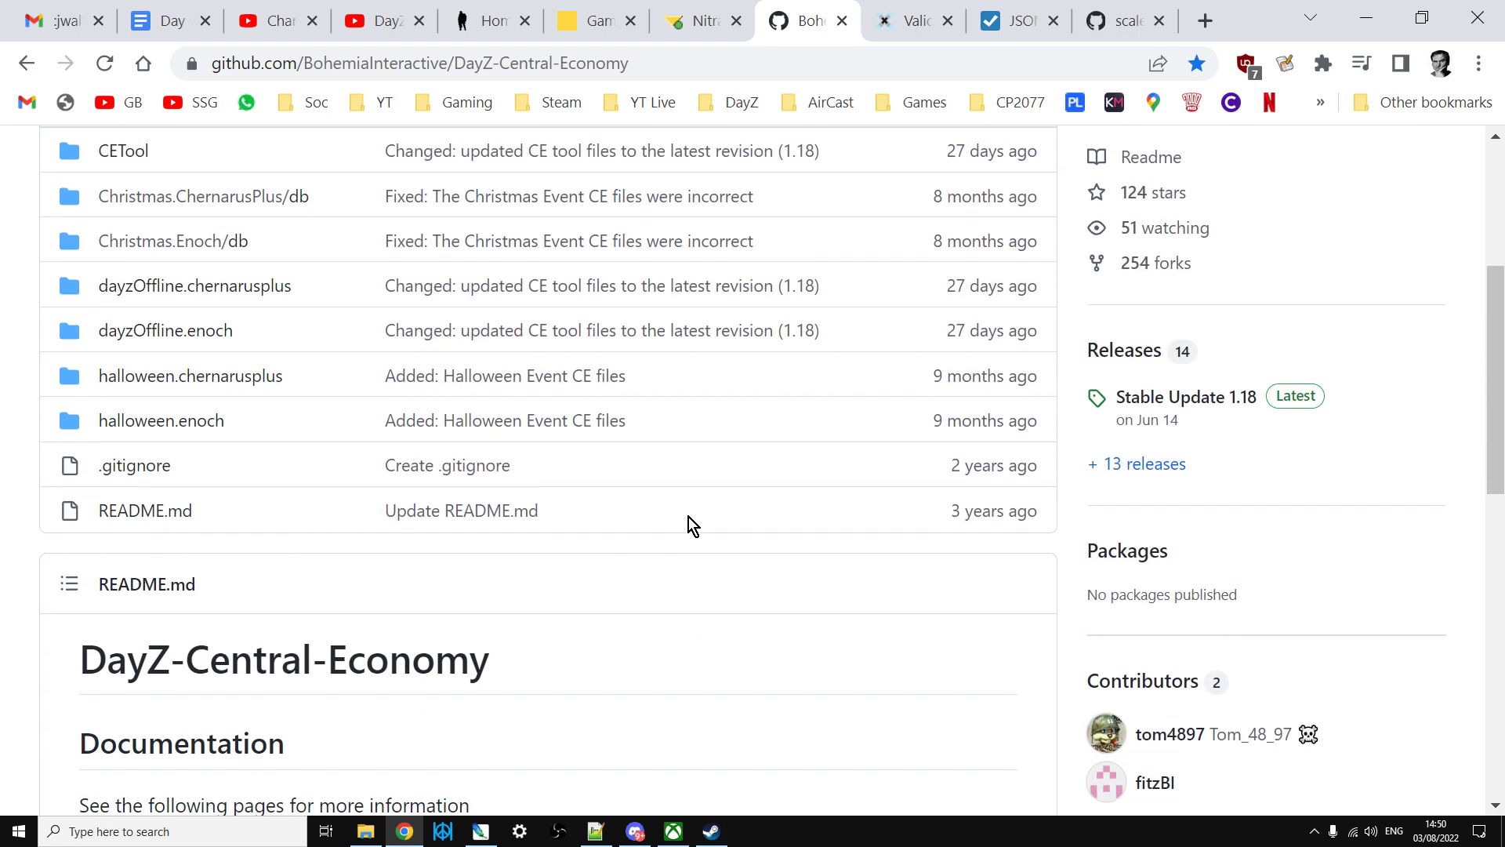
pyautogui.scroll(5, 689, 517)
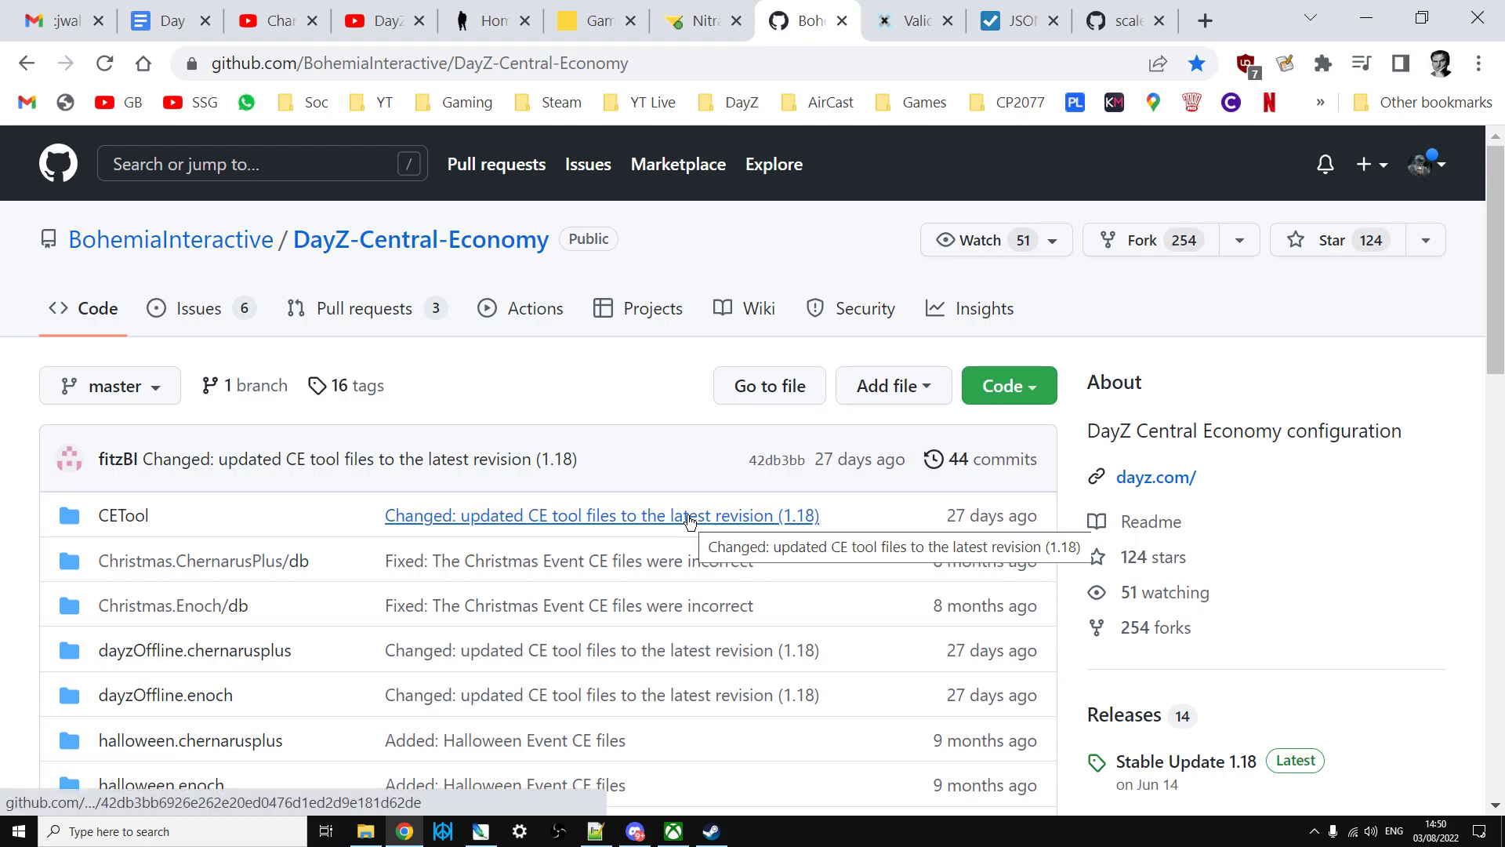
# - Switch to the Steam library, view the Local Files properties of DayZ Server, and close them
pyautogui.click(365, 831)
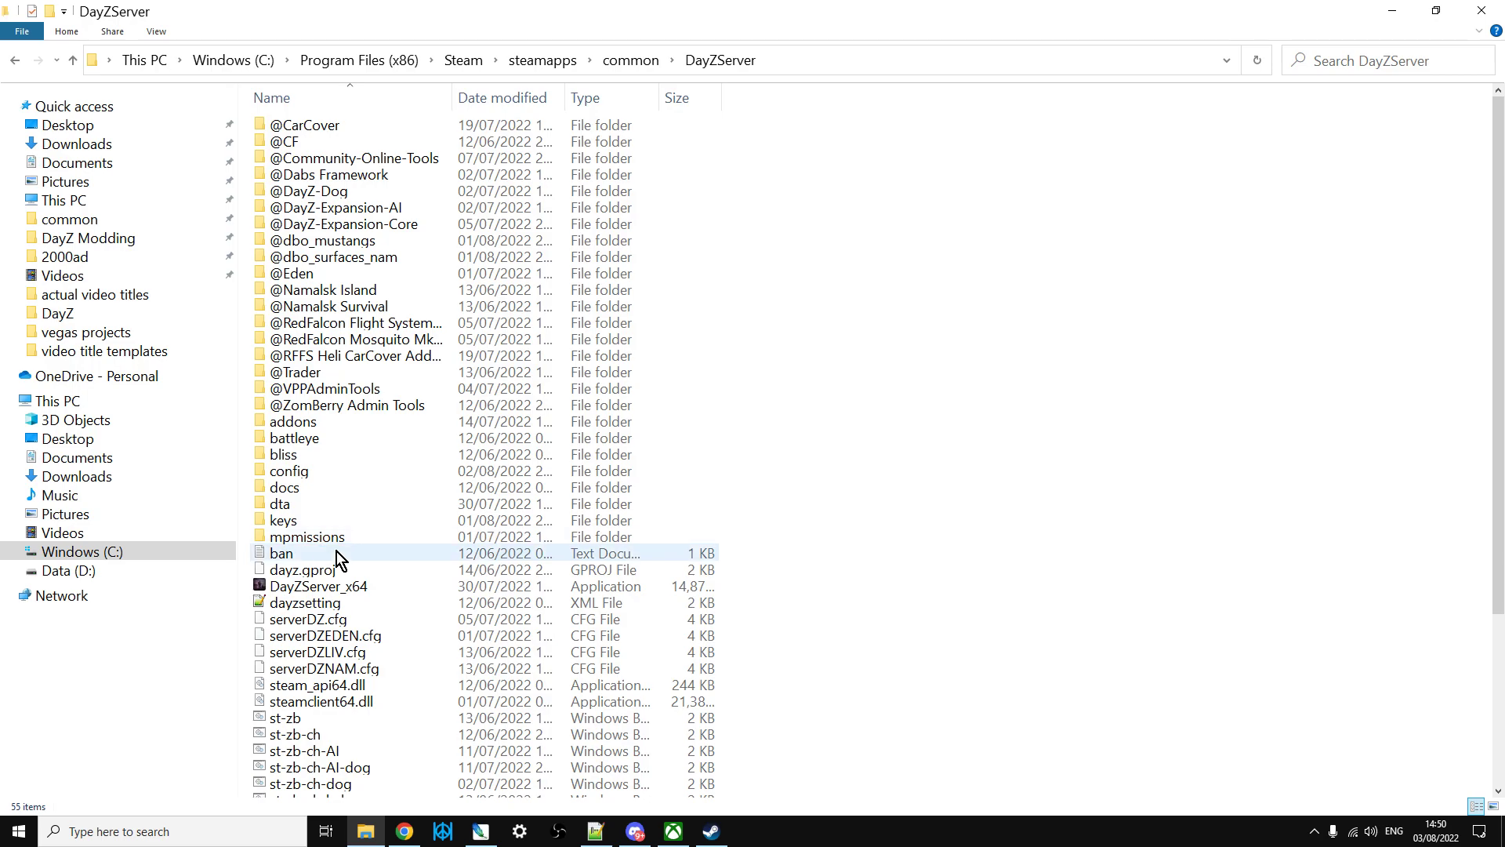
pyautogui.click(698, 843)
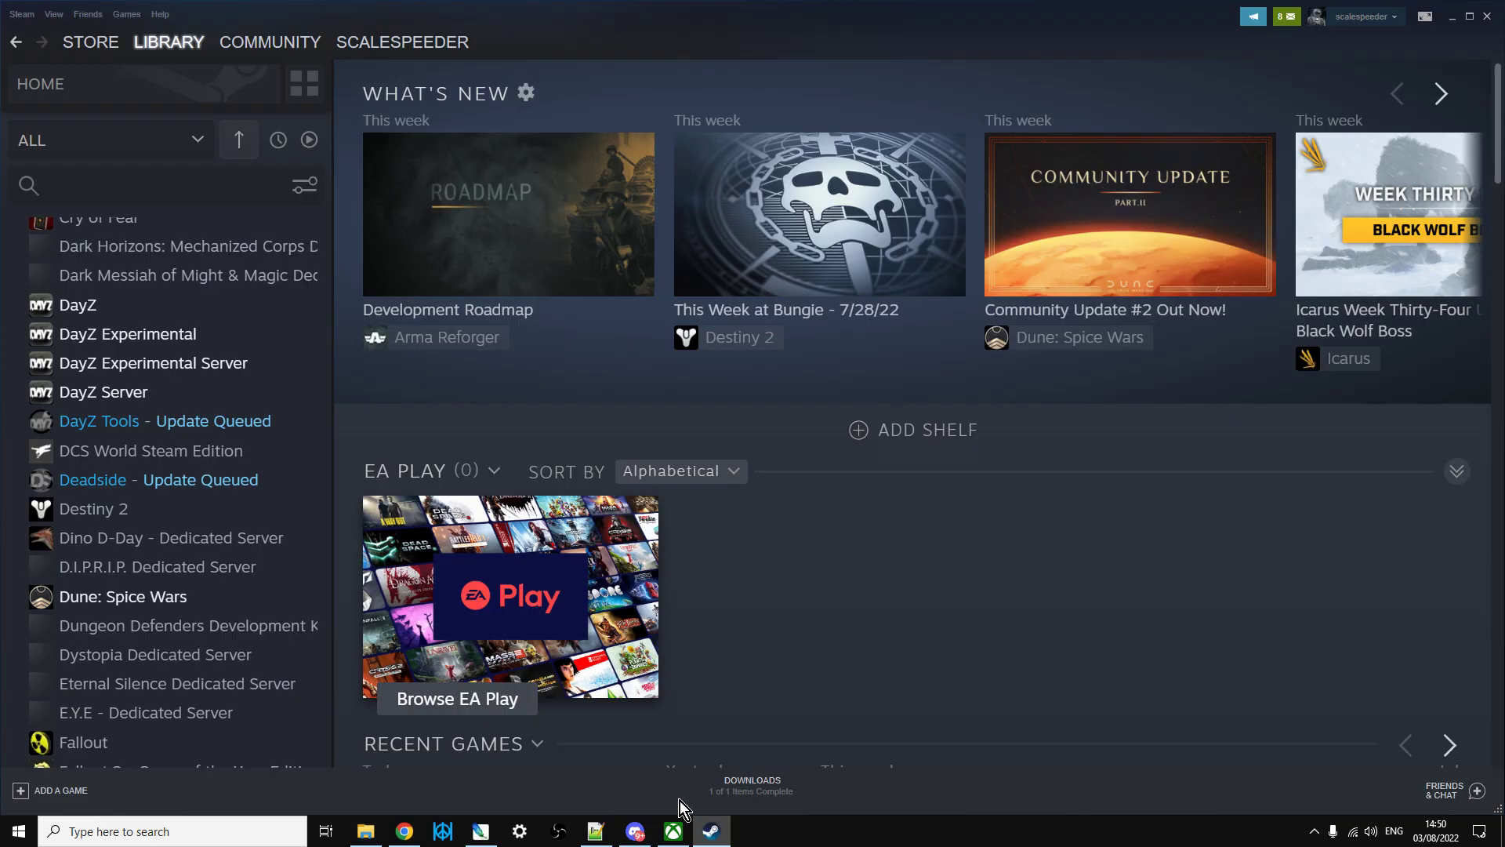
pyautogui.rightClick(114, 404)
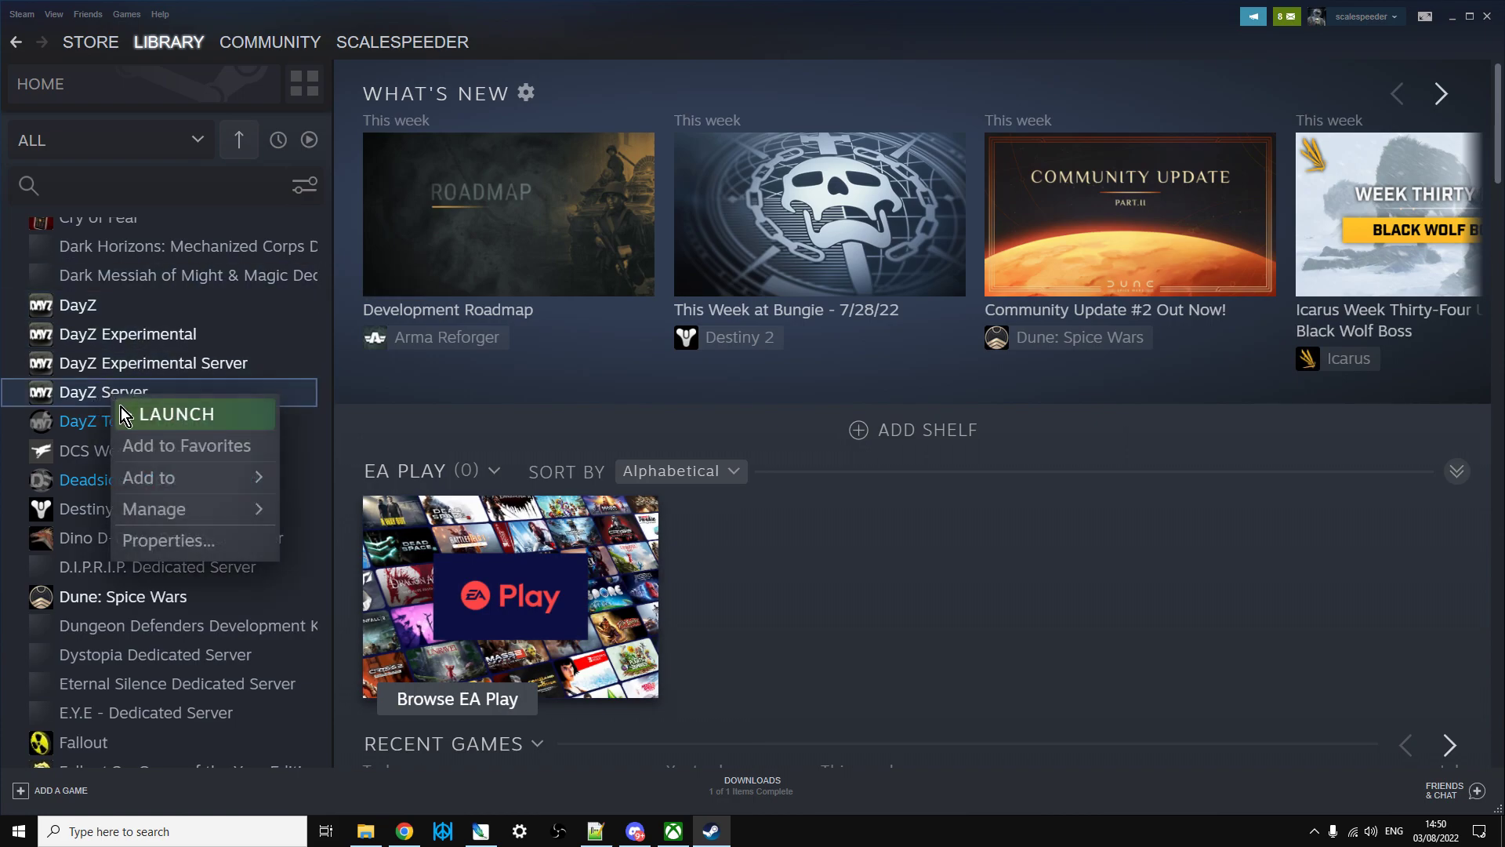
pyautogui.moveTo(201, 509)
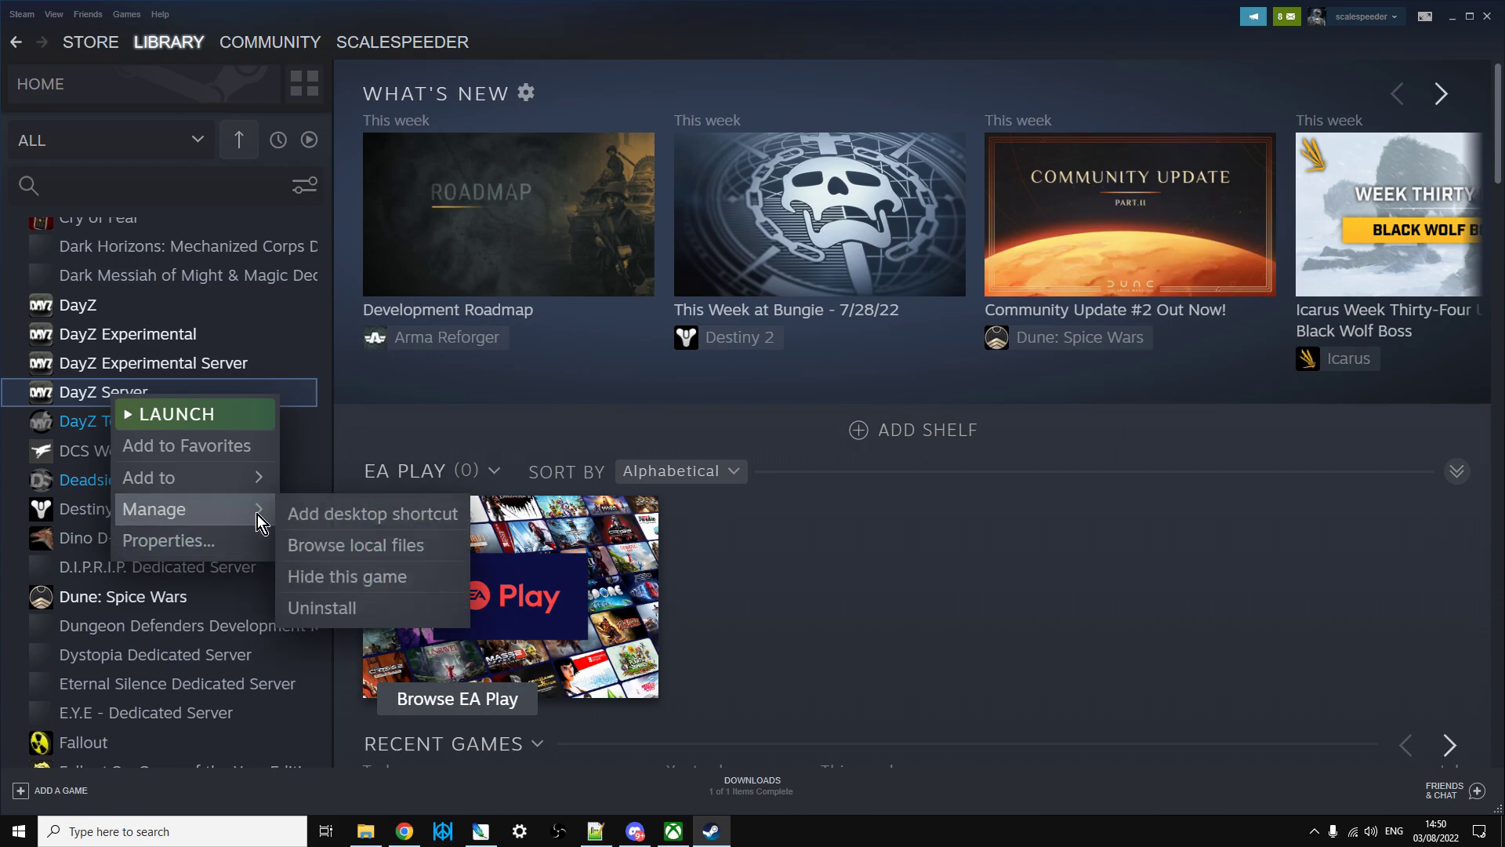
pyautogui.click(223, 541)
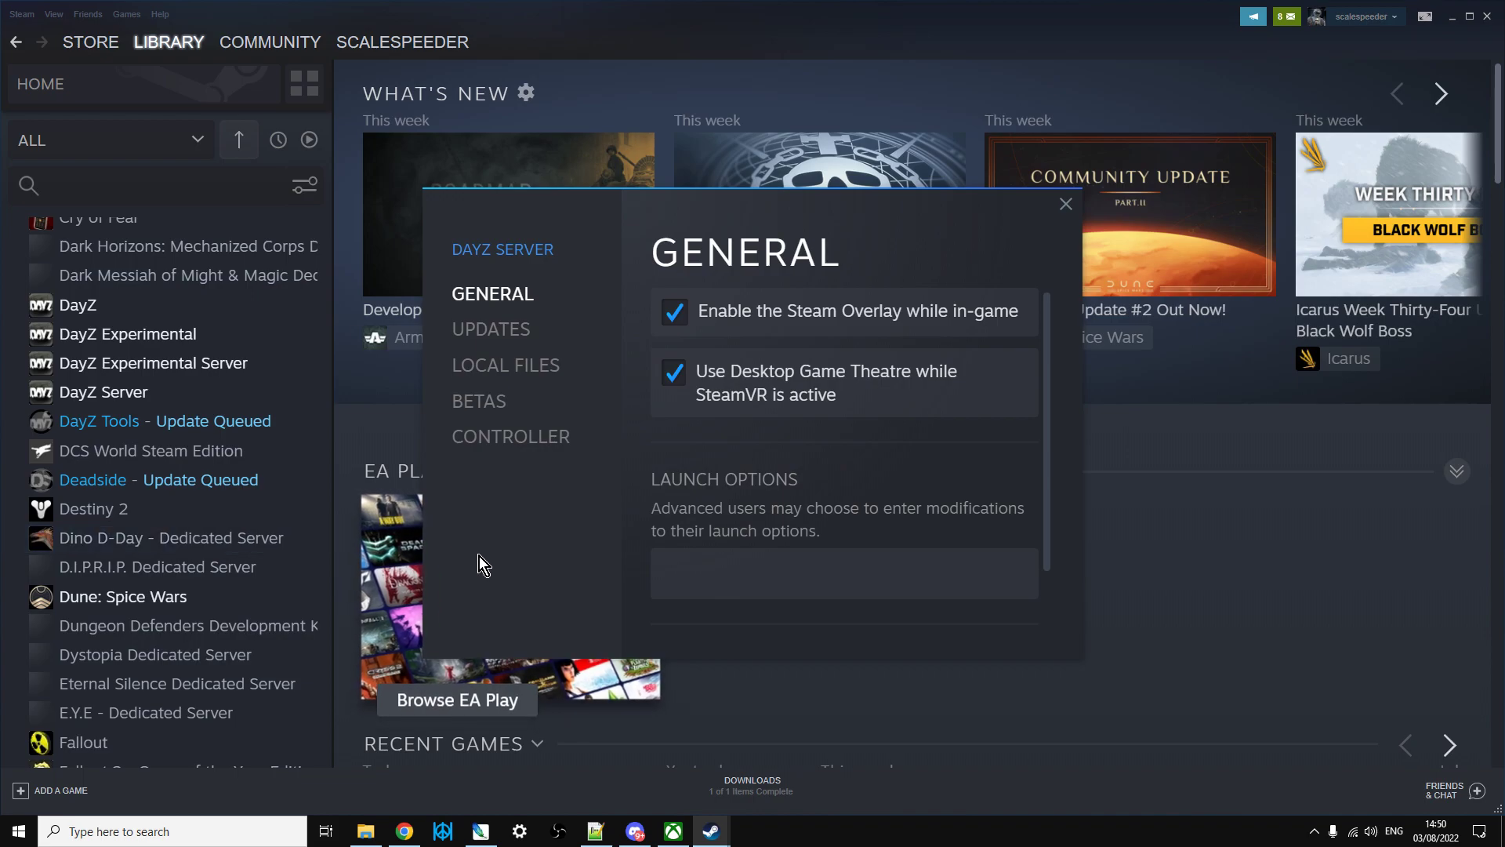
pyautogui.click(512, 366)
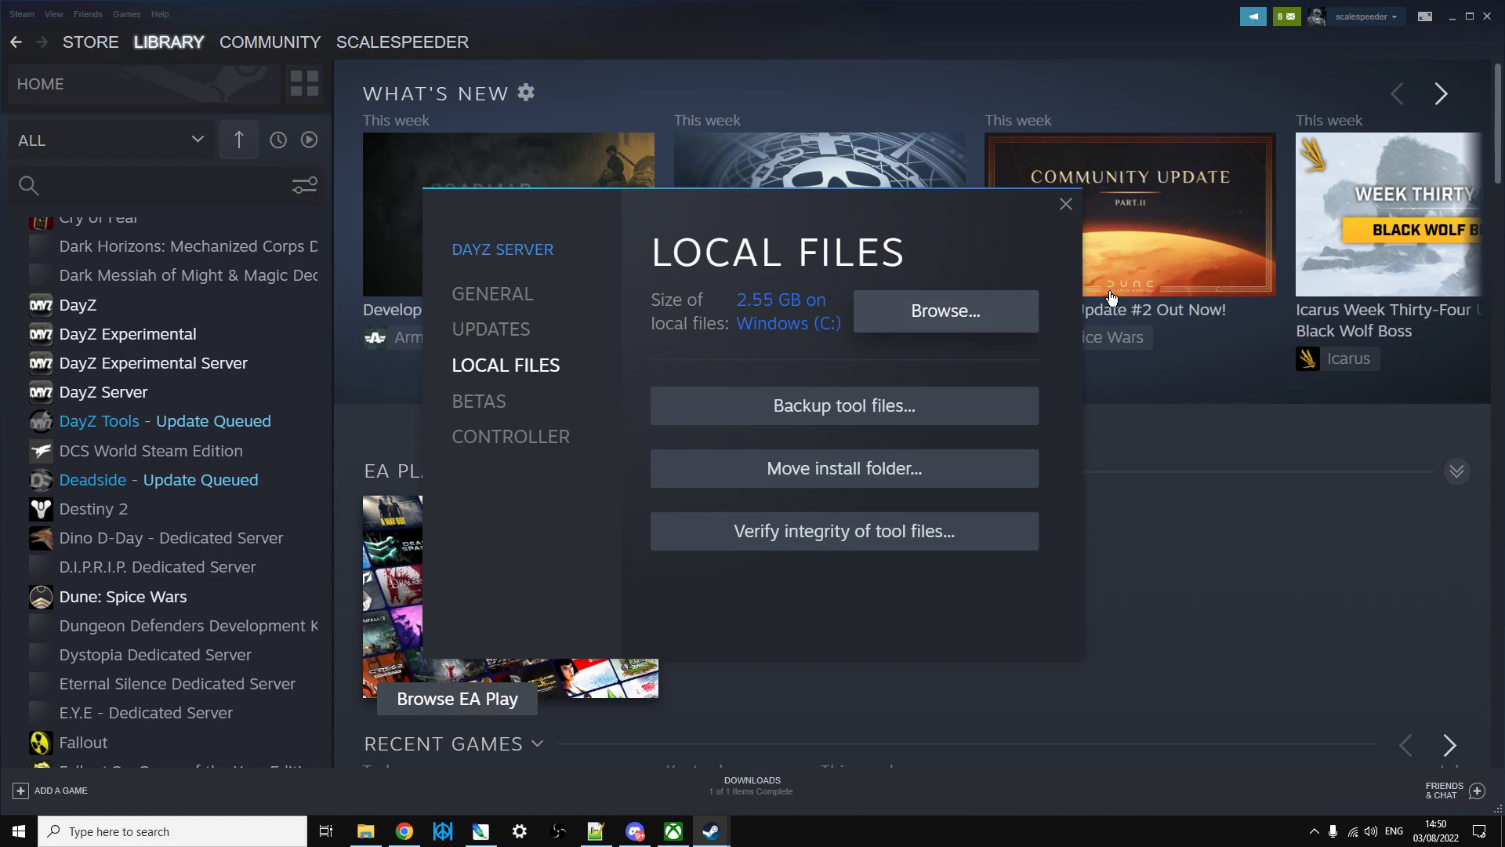
pyautogui.click(1067, 205)
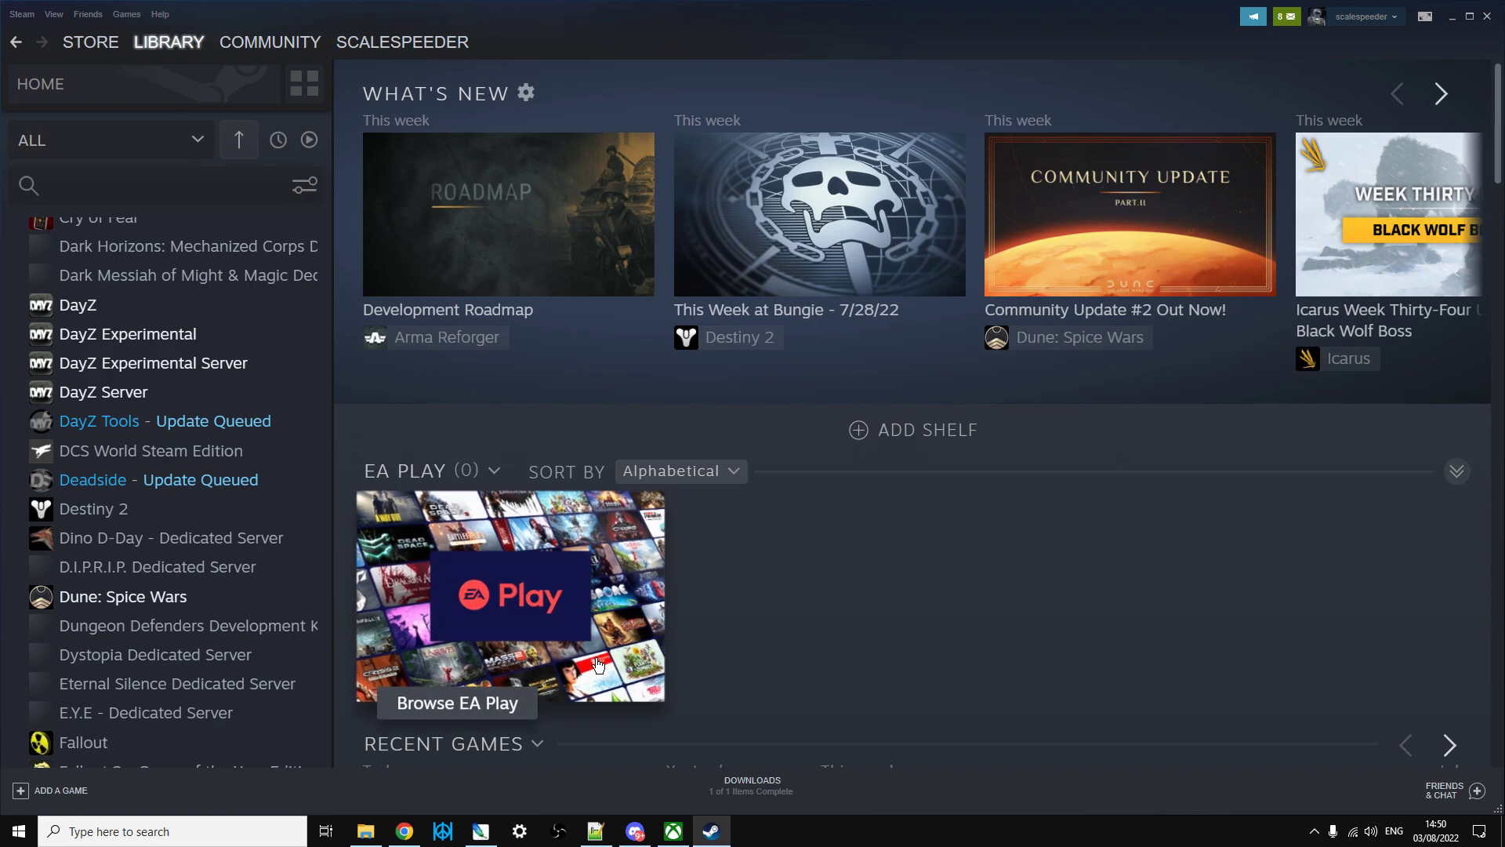
# - Switch to Chrome and look at the XML validation site and the JSON Formatter & Validator, ending on the XML validator
pyautogui.click(404, 831)
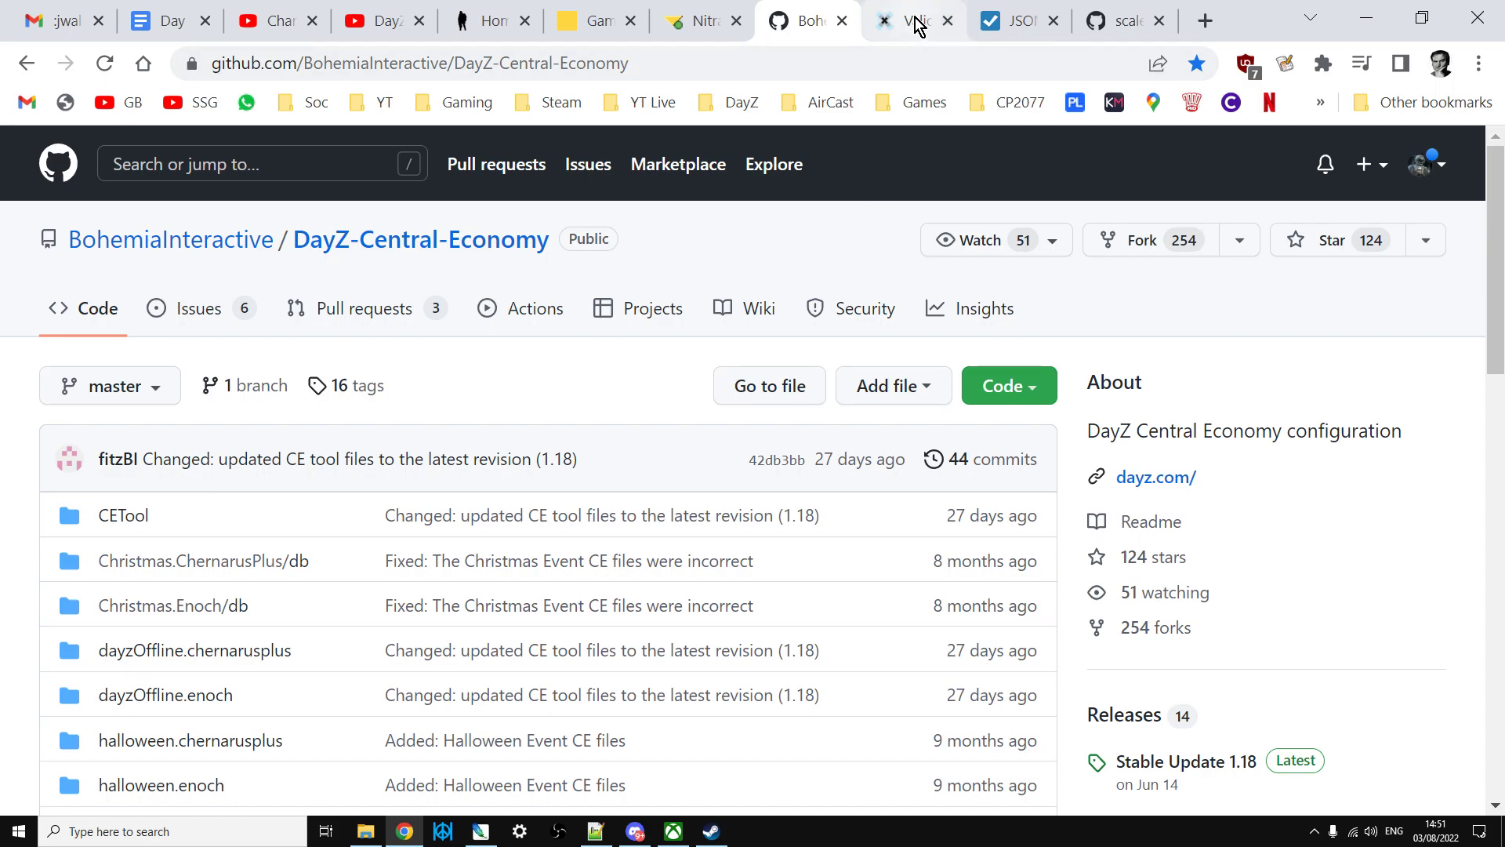
pyautogui.click(899, 30)
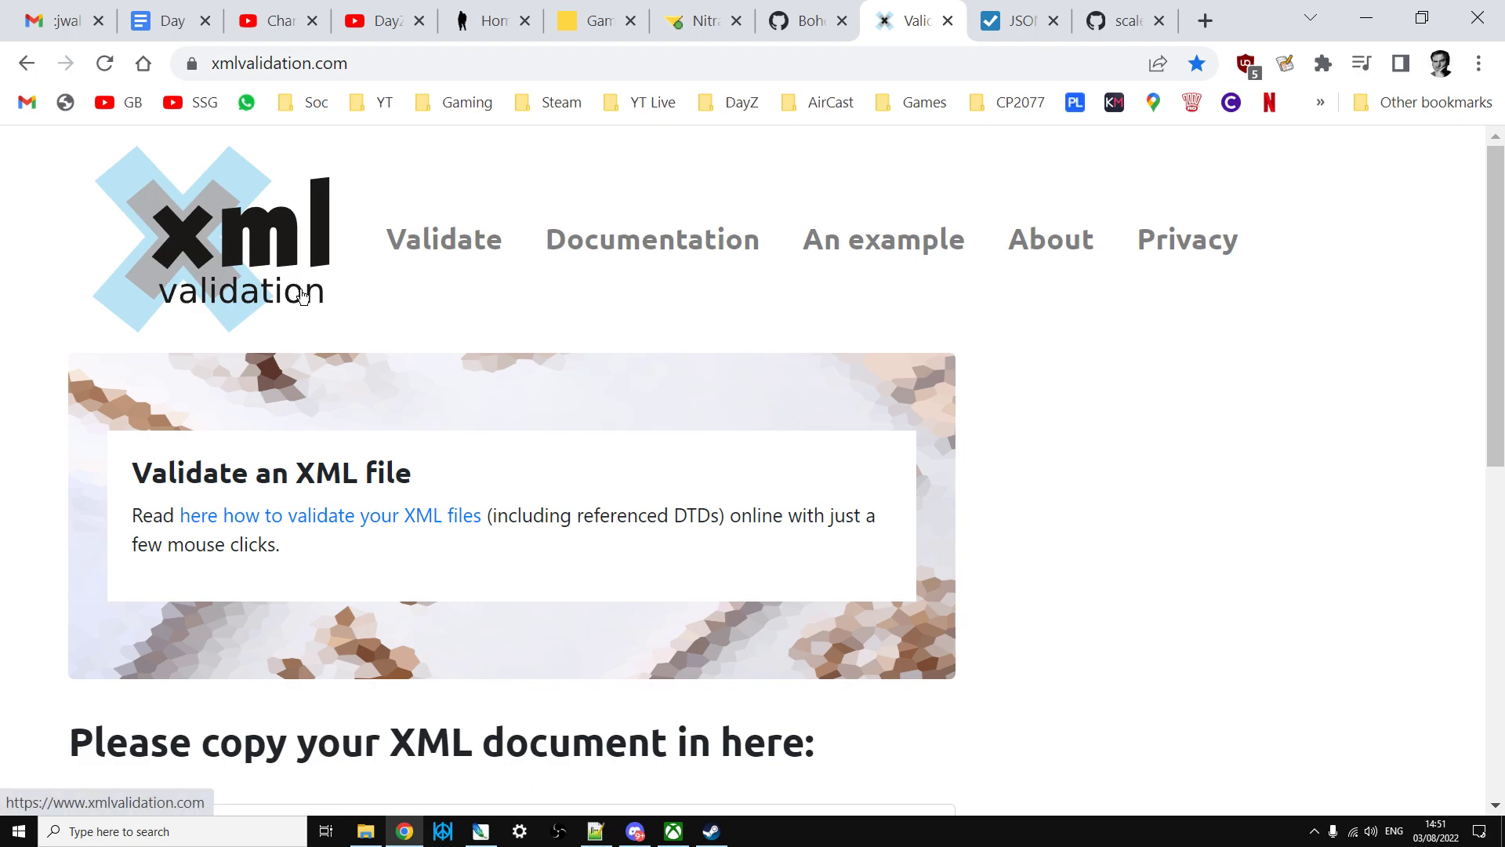
pyautogui.click(1000, 25)
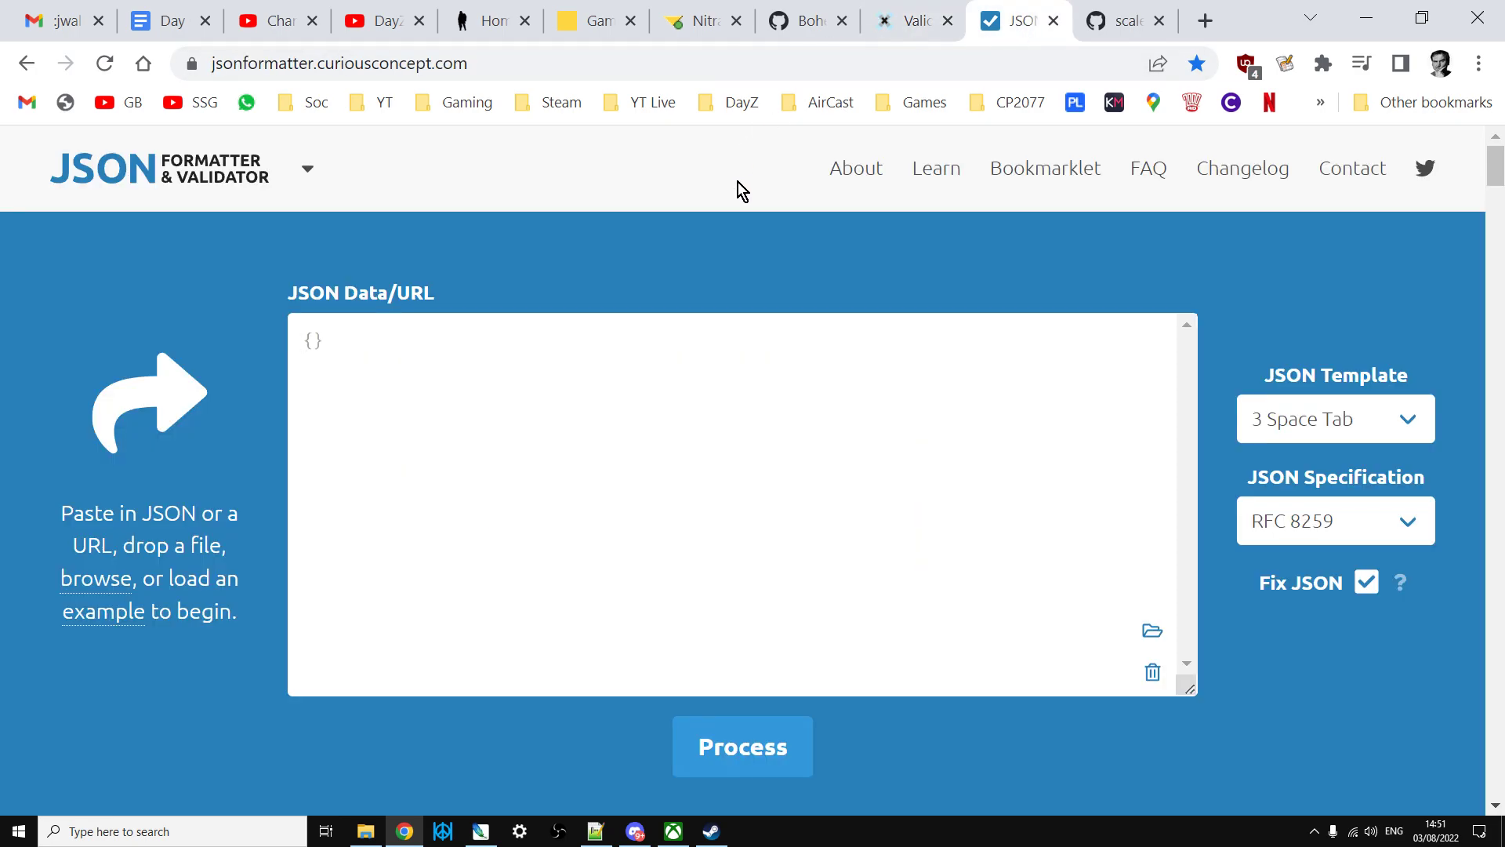
pyautogui.click(907, 22)
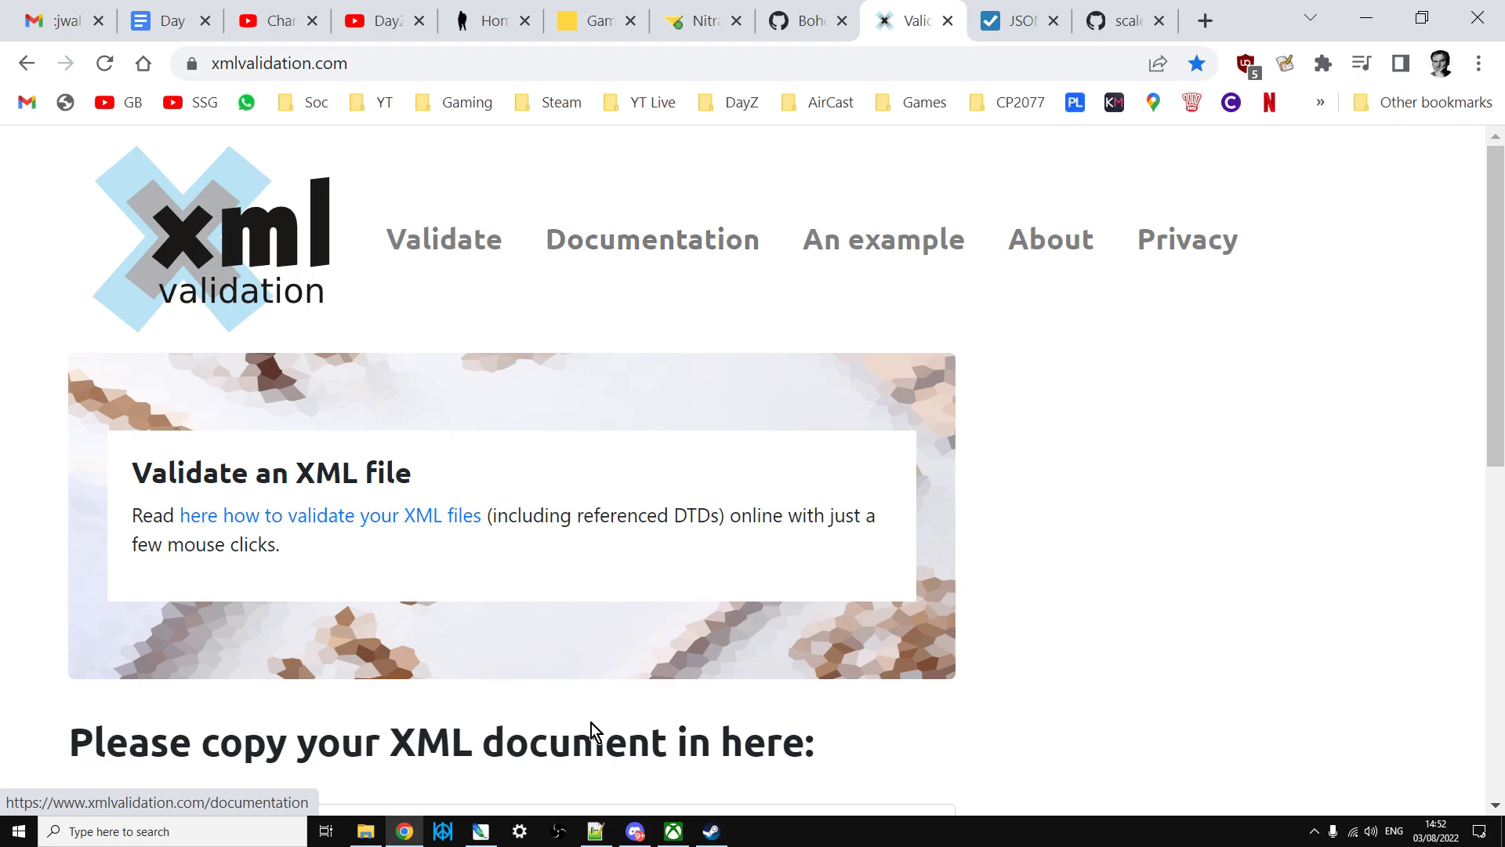
# - Open types.xml from DayZServer's mpmissions\dayzOffline.chernarusplus\db folder in Notepad++ and select the whole CamonetWinter type entry
pyautogui.click(595, 831)
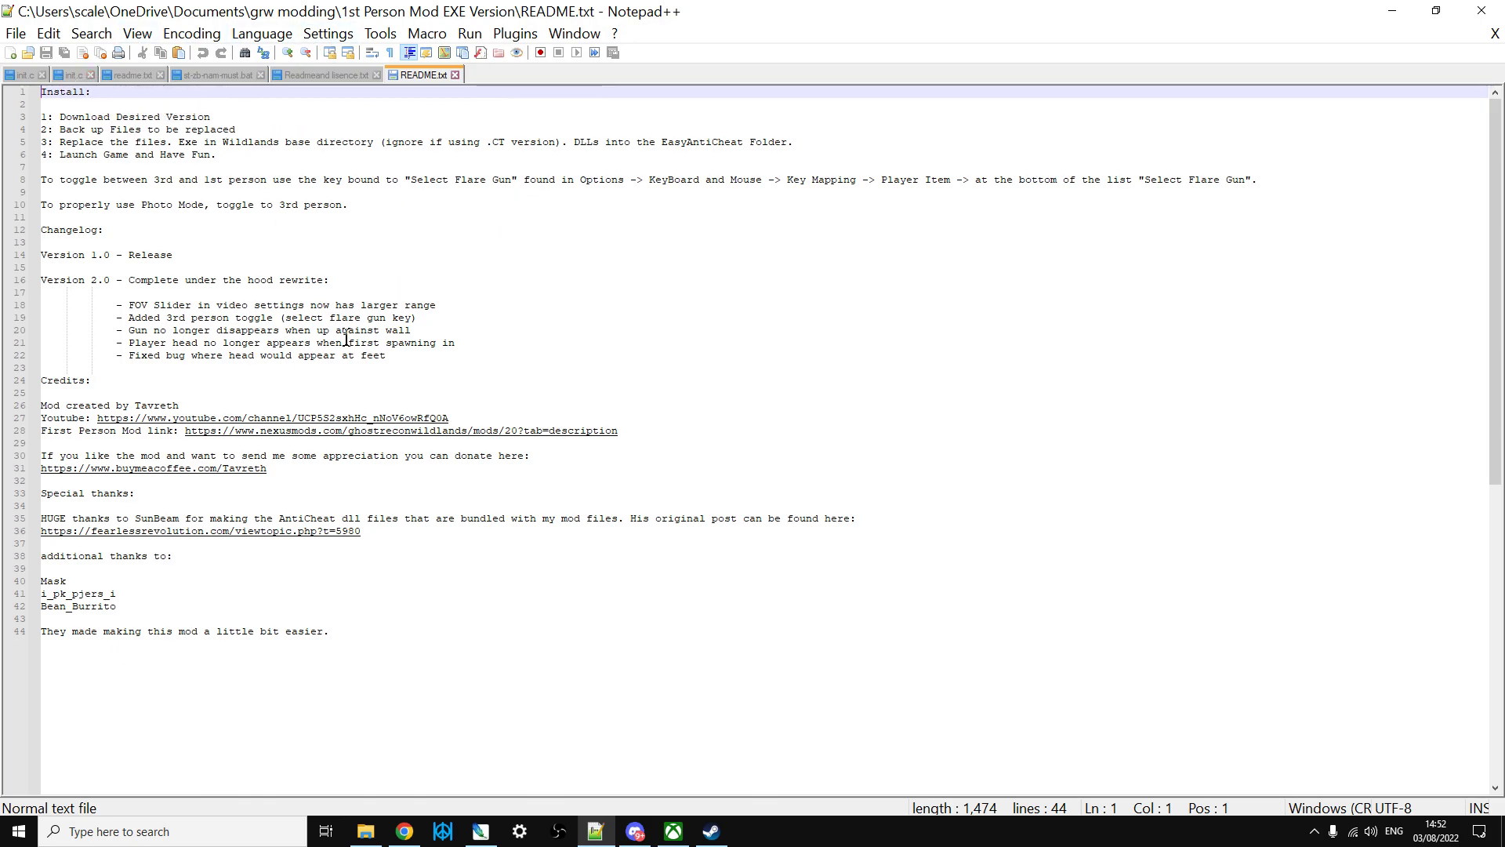
pyautogui.click(373, 838)
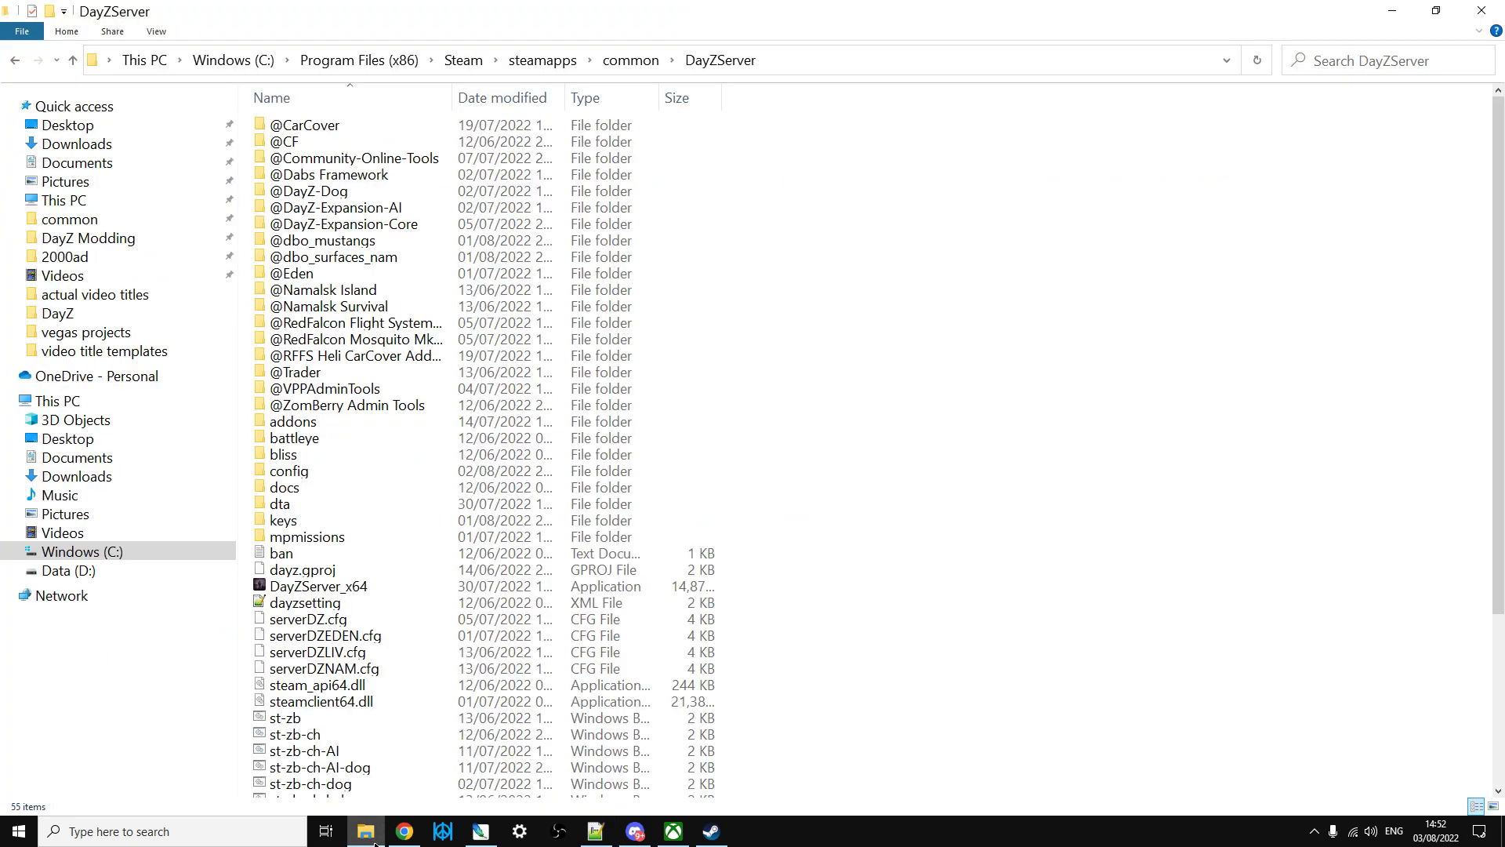
pyautogui.doubleClick(325, 548)
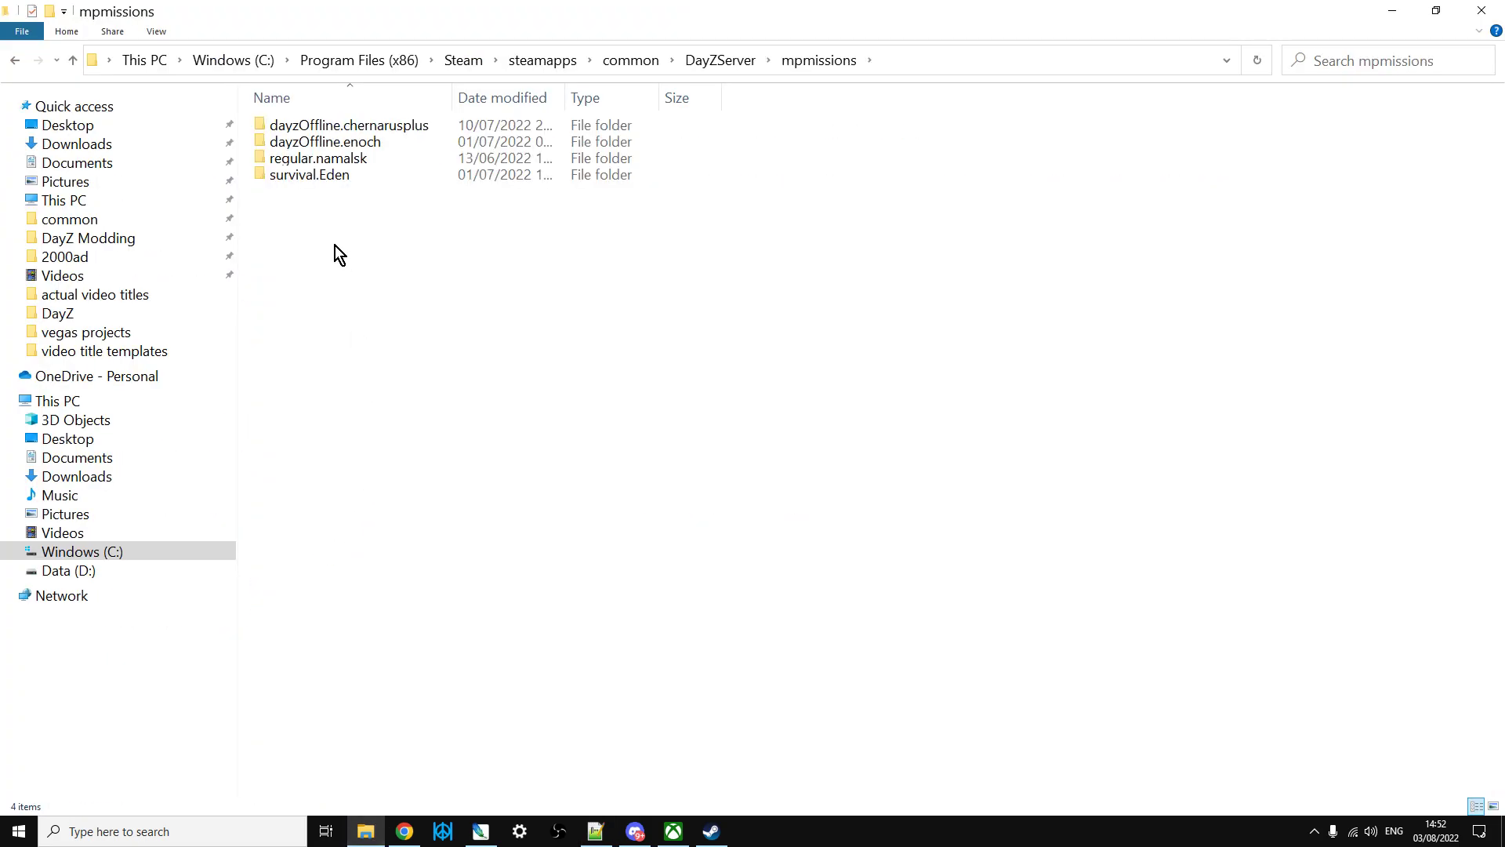
pyautogui.doubleClick(365, 130)
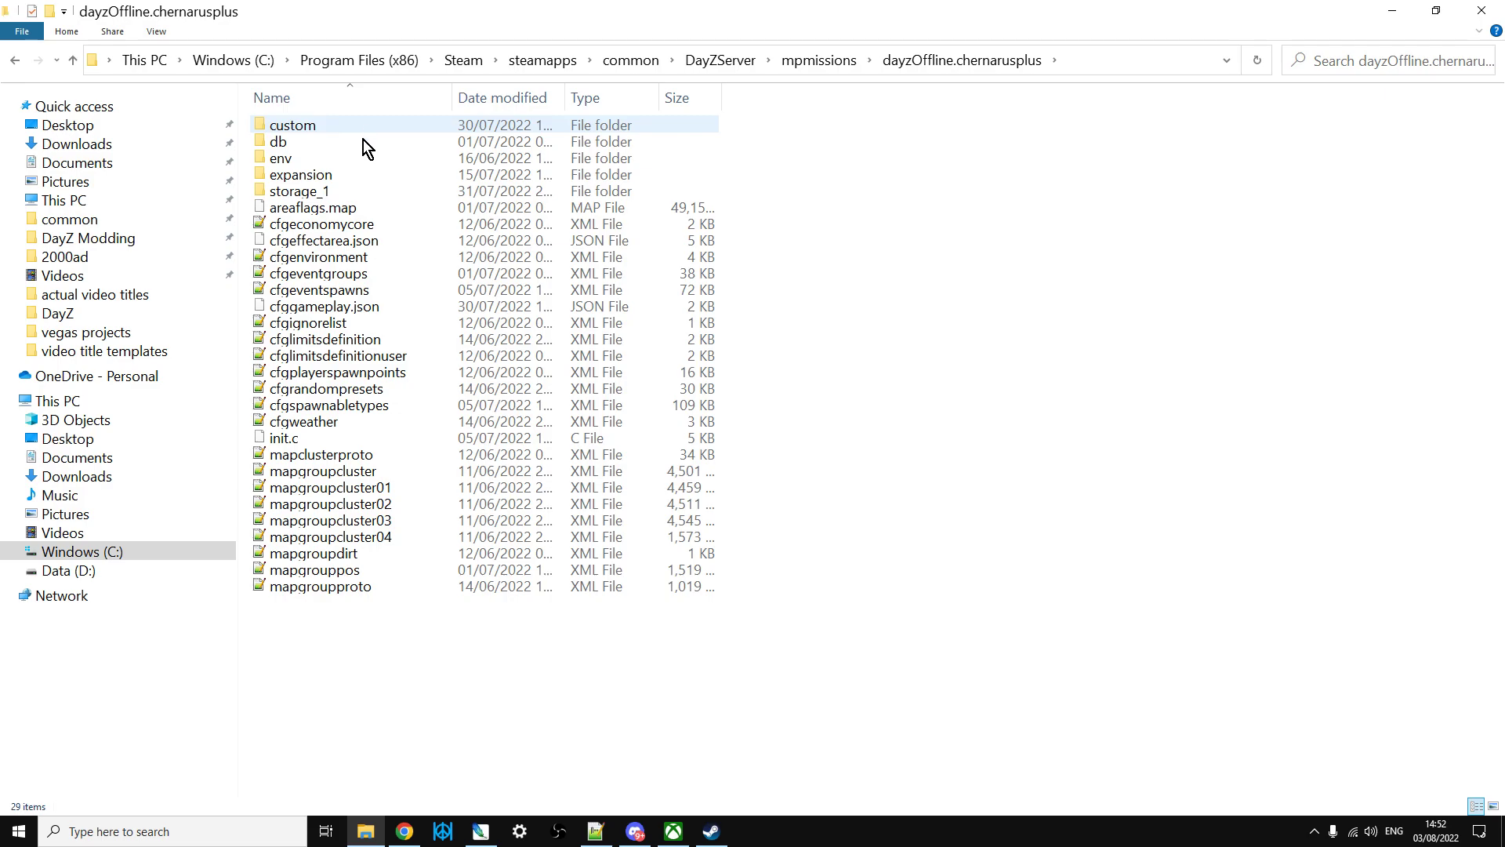
pyautogui.doubleClick(302, 142)
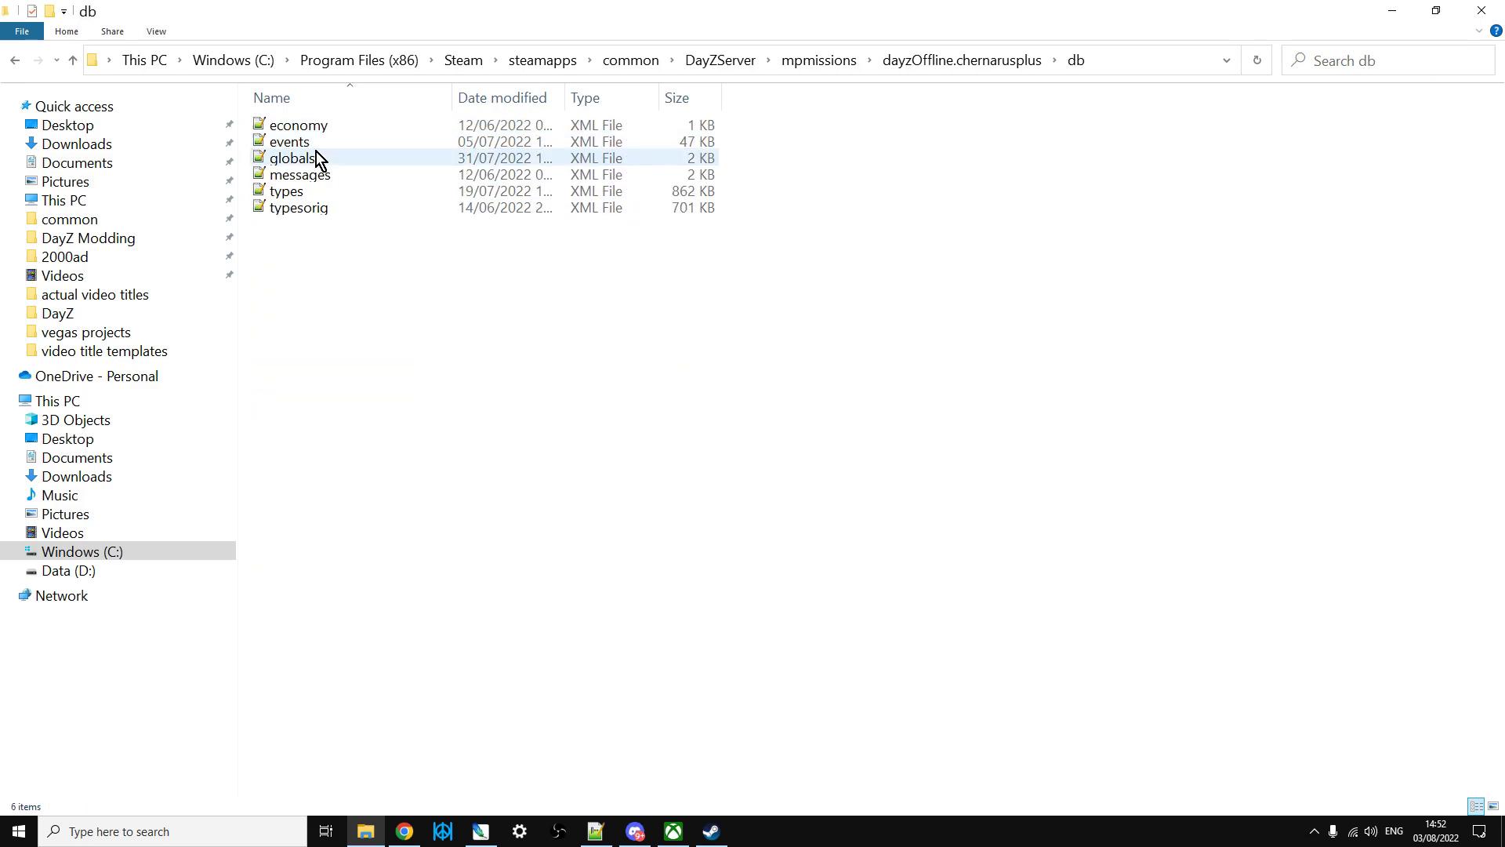
pyautogui.rightClick(299, 196)
pyautogui.click(379, 274)
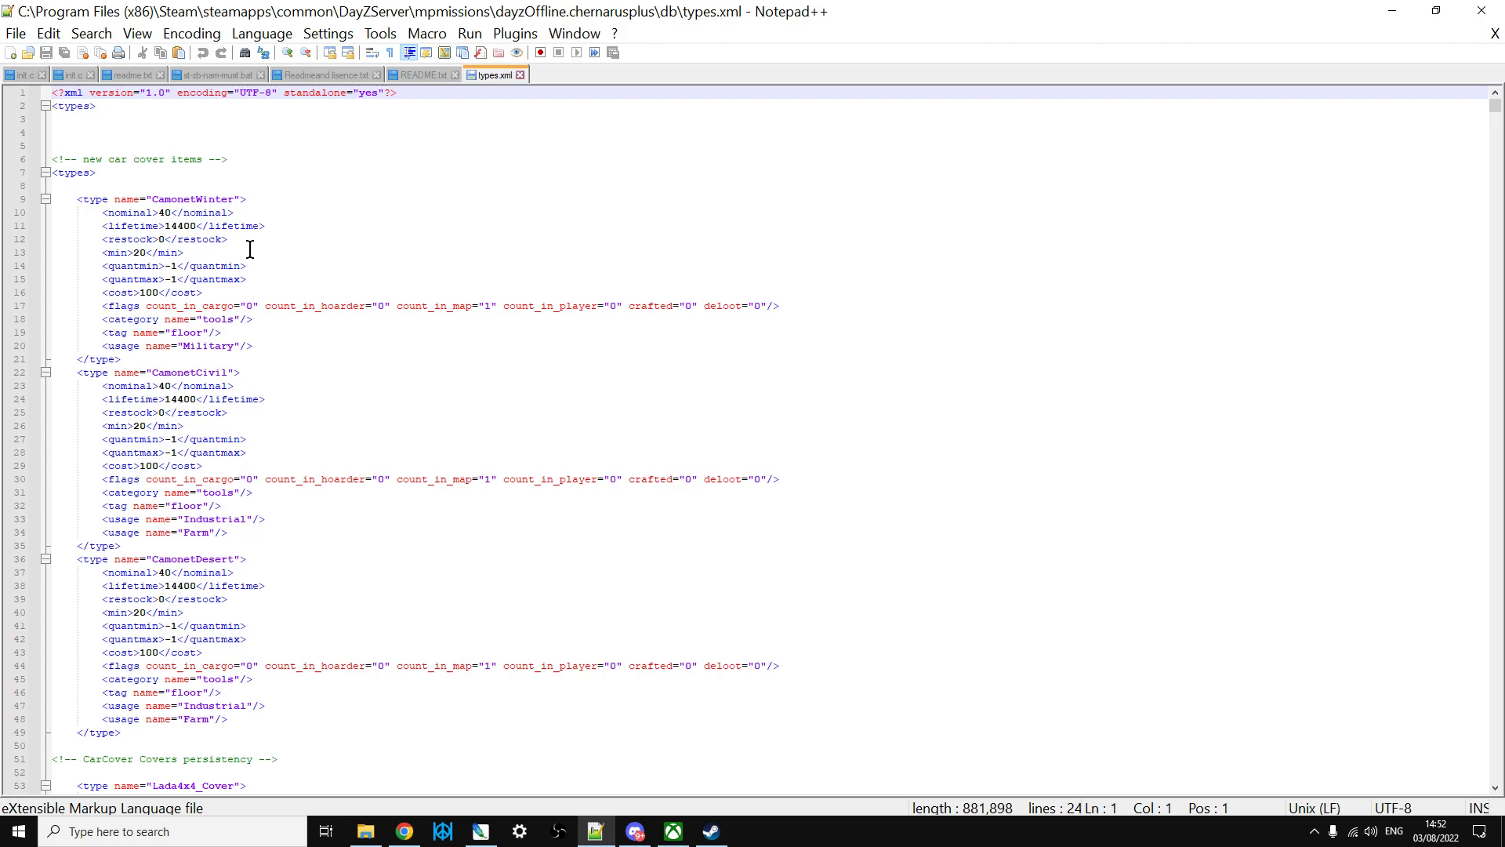
pyautogui.moveTo(77, 199); pyautogui.dragTo(411, 352)
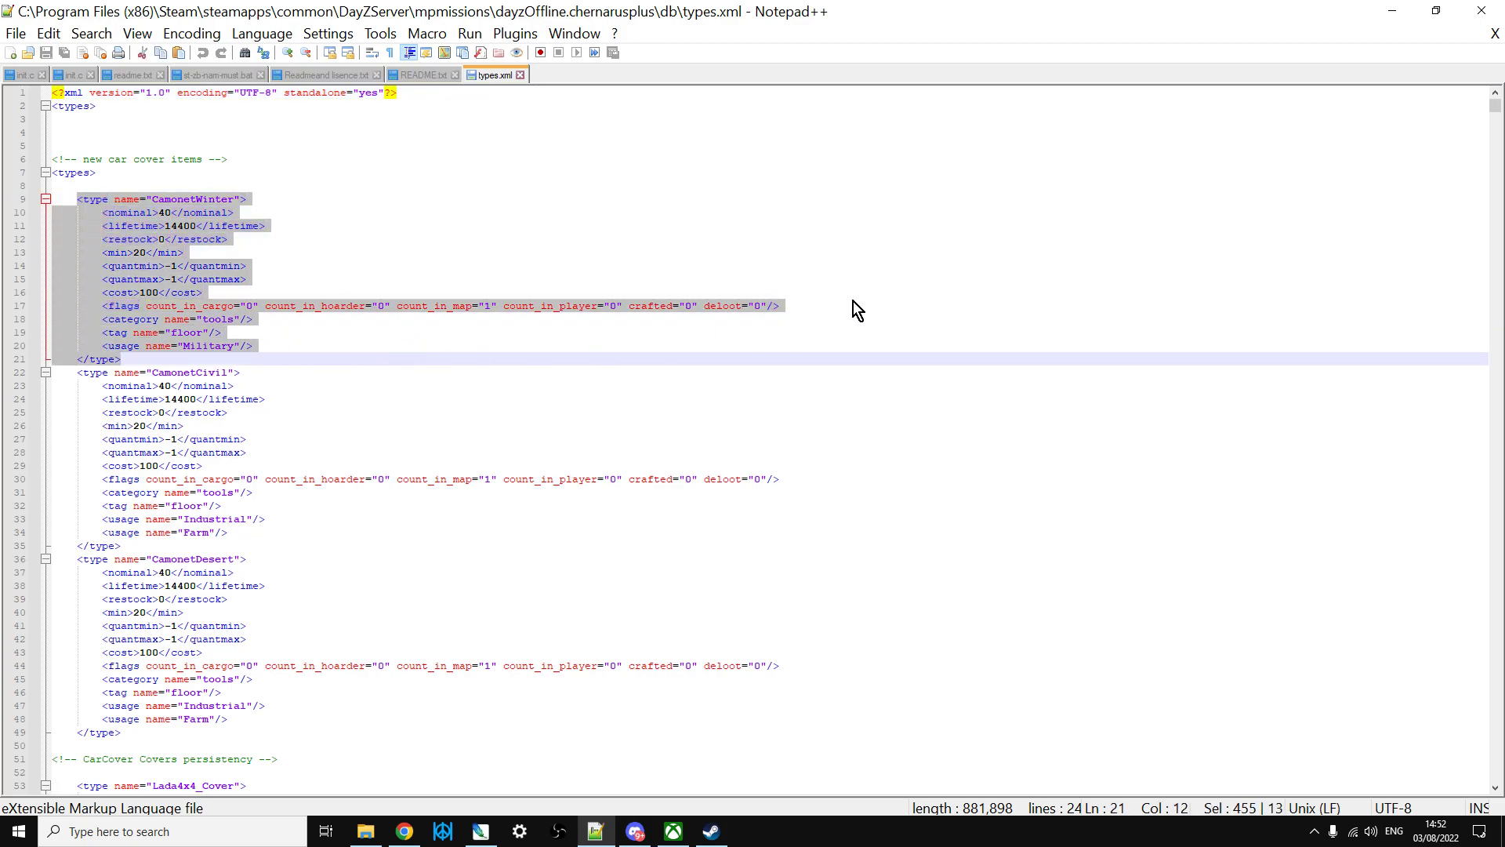
# - Delete the closing > of the CamonetWinter entry's flags tag on line 17 to demonstrate a syntax error, and restore it
pyautogui.click(825, 312)
pyautogui.press('BackSpace')
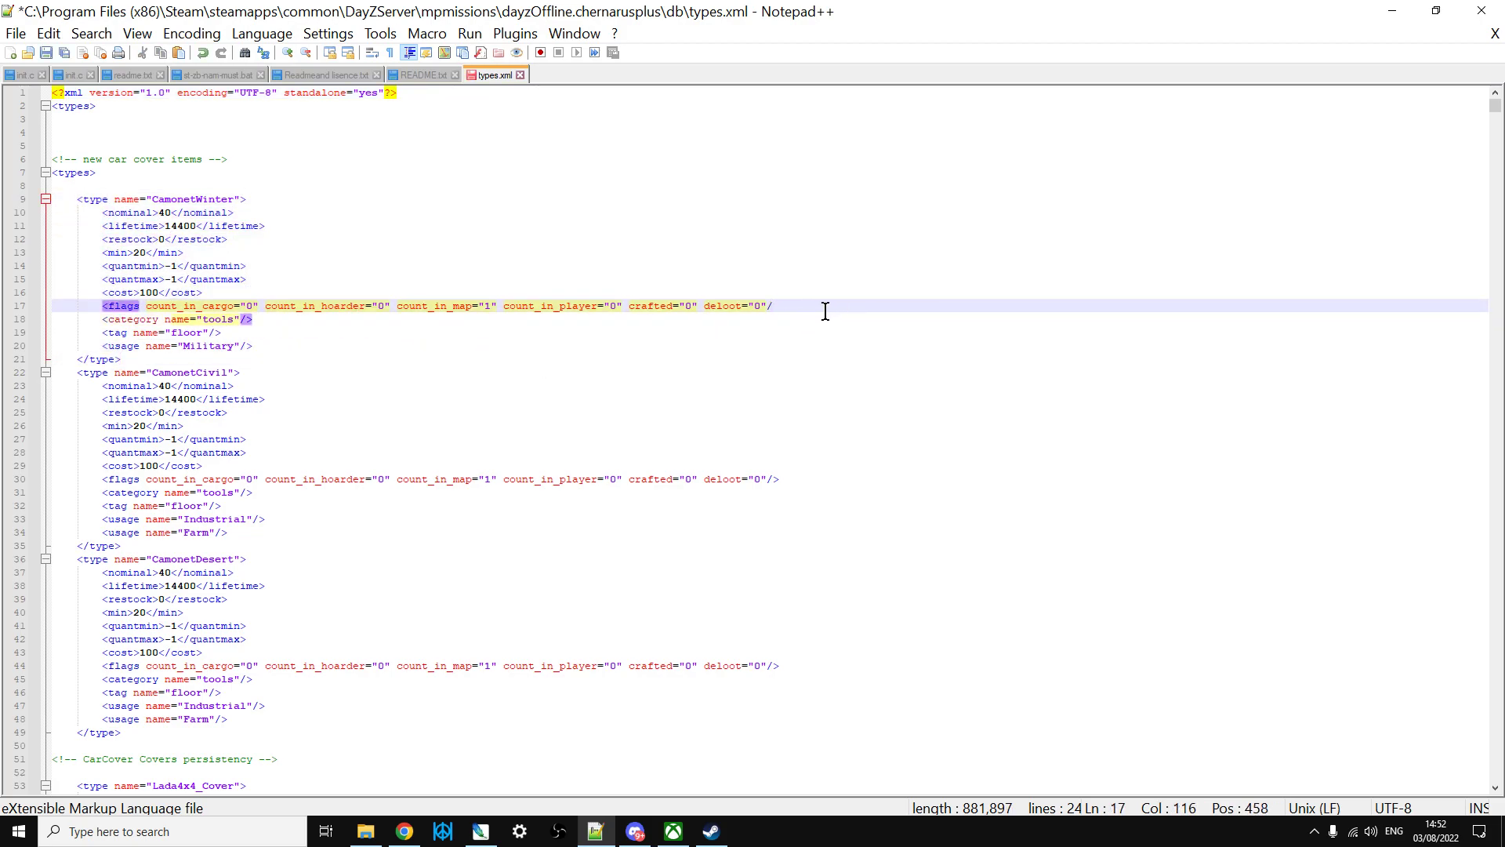
pyautogui.write('>')
pyautogui.press('BackSpace')
pyautogui.click(788, 227)
pyautogui.click(820, 318)
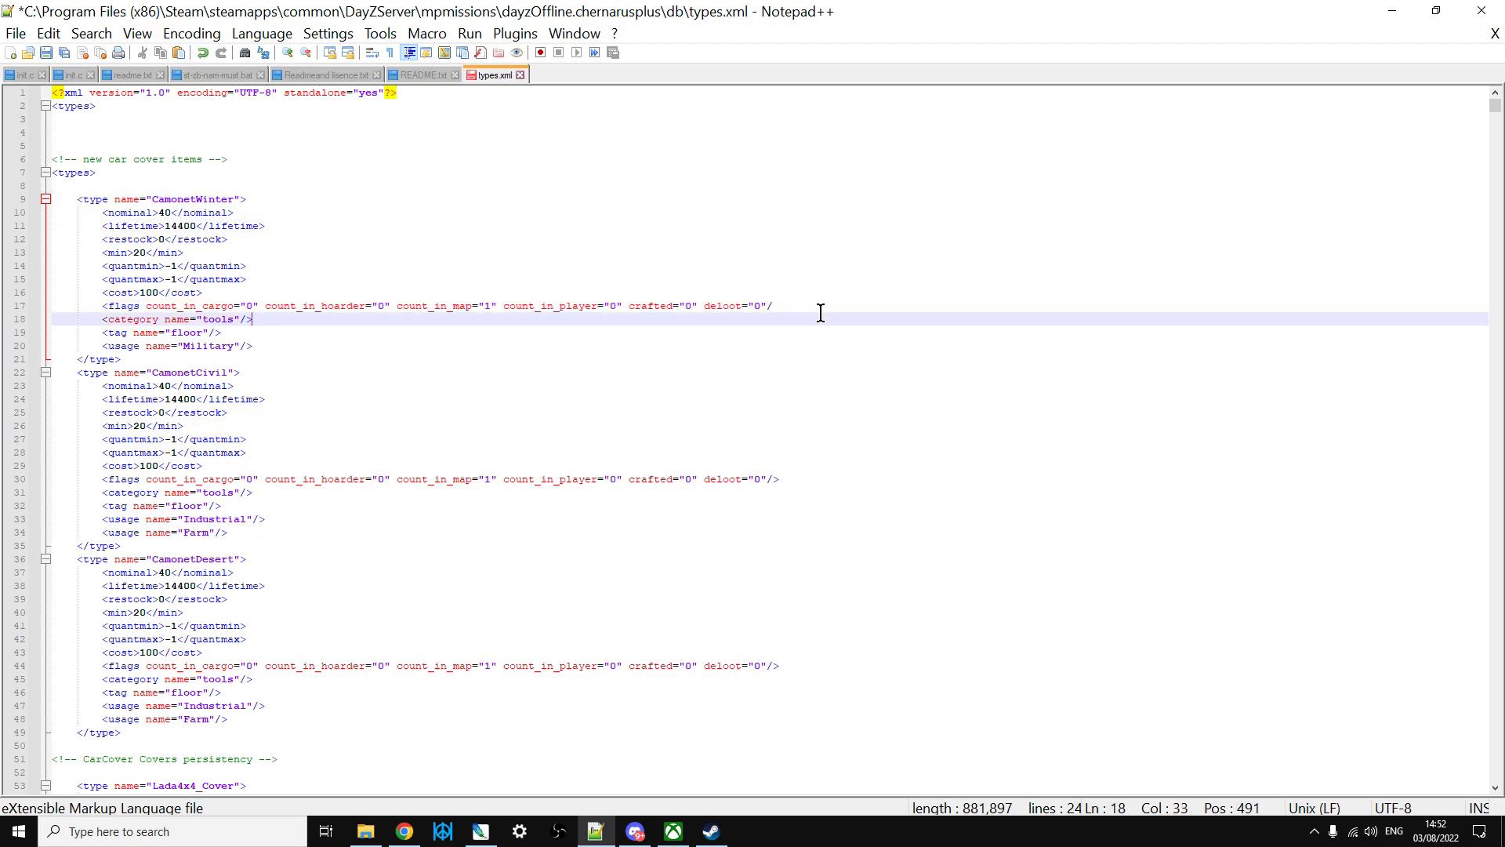
pyautogui.click(811, 300)
pyautogui.write('>')
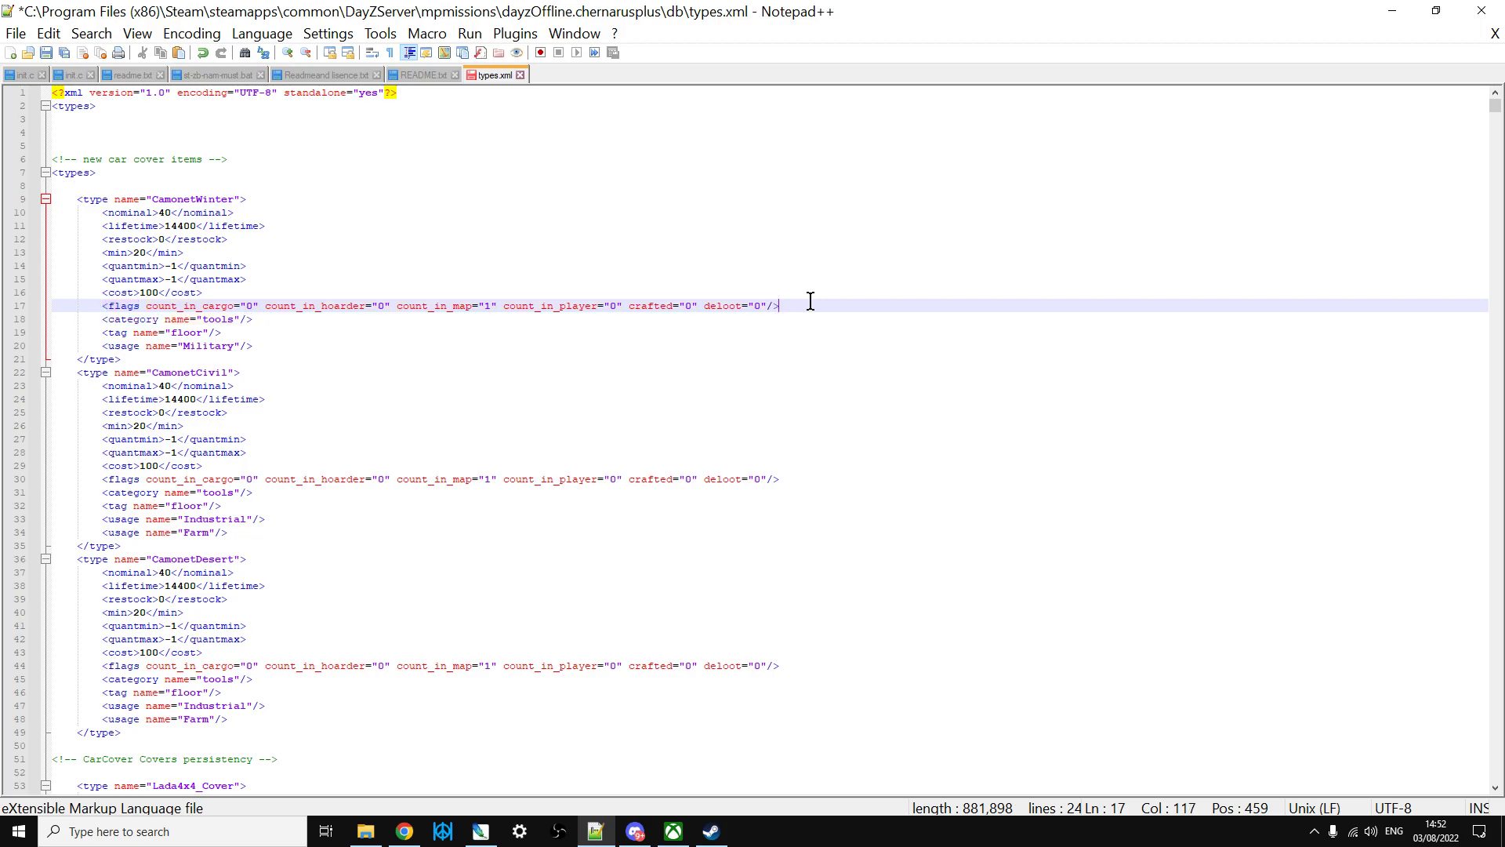
pyautogui.click(405, 831)
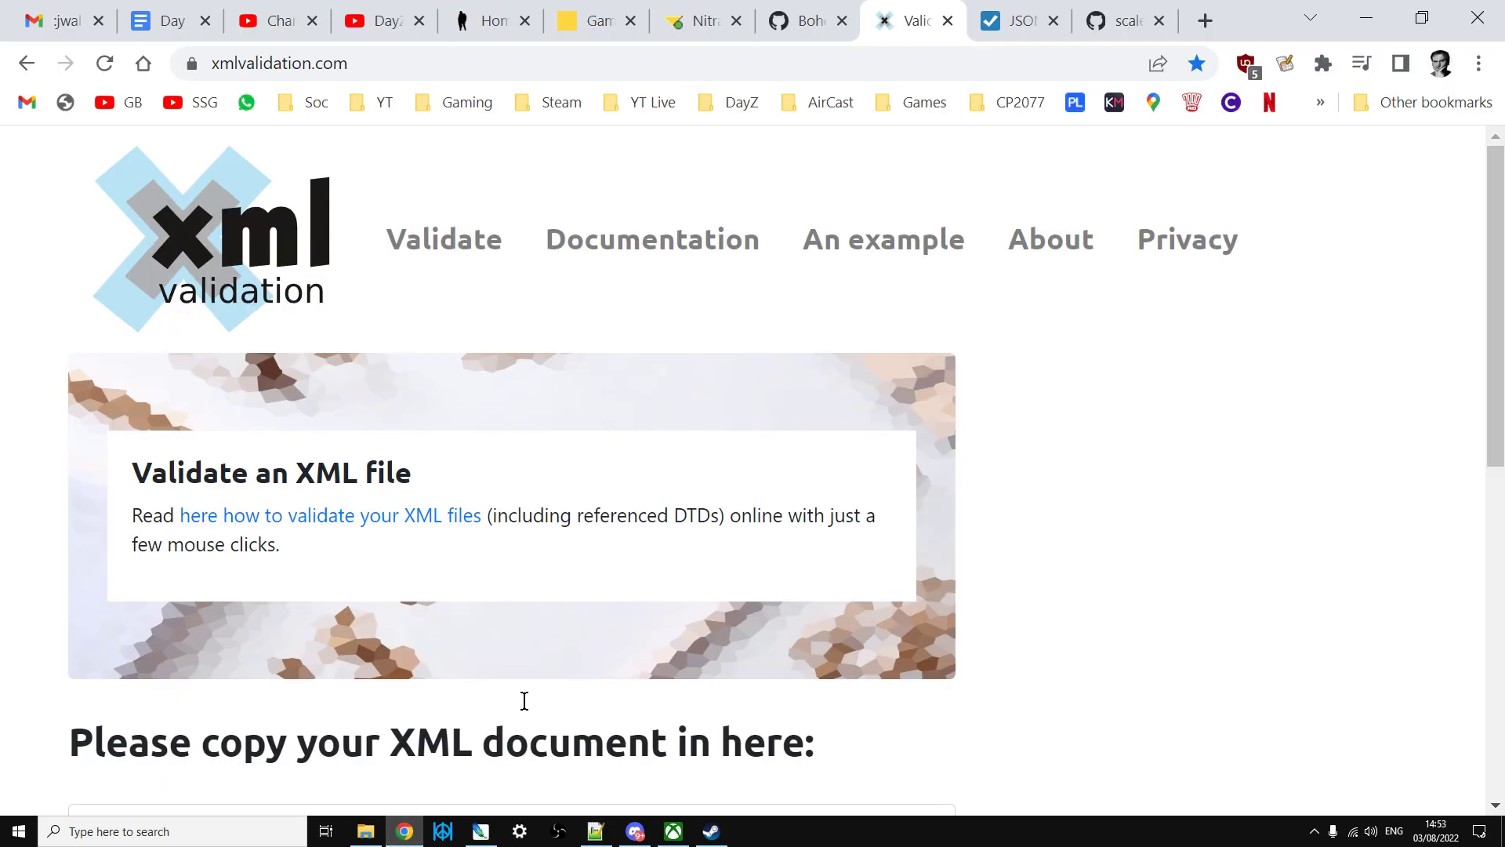
pyautogui.click(1104, 22)
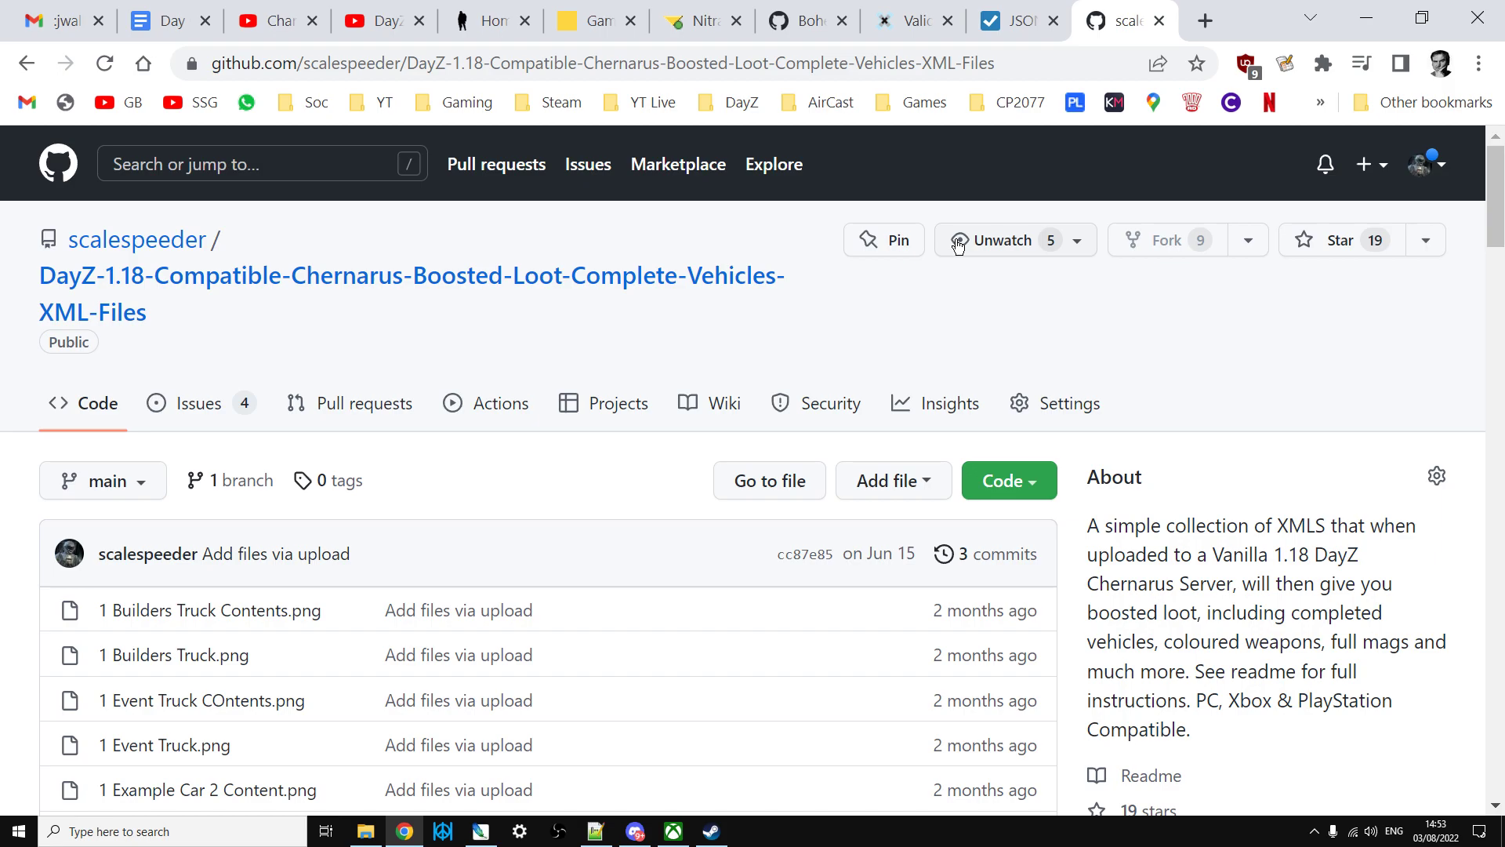
pyautogui.click(608, 30)
pyautogui.click(694, 21)
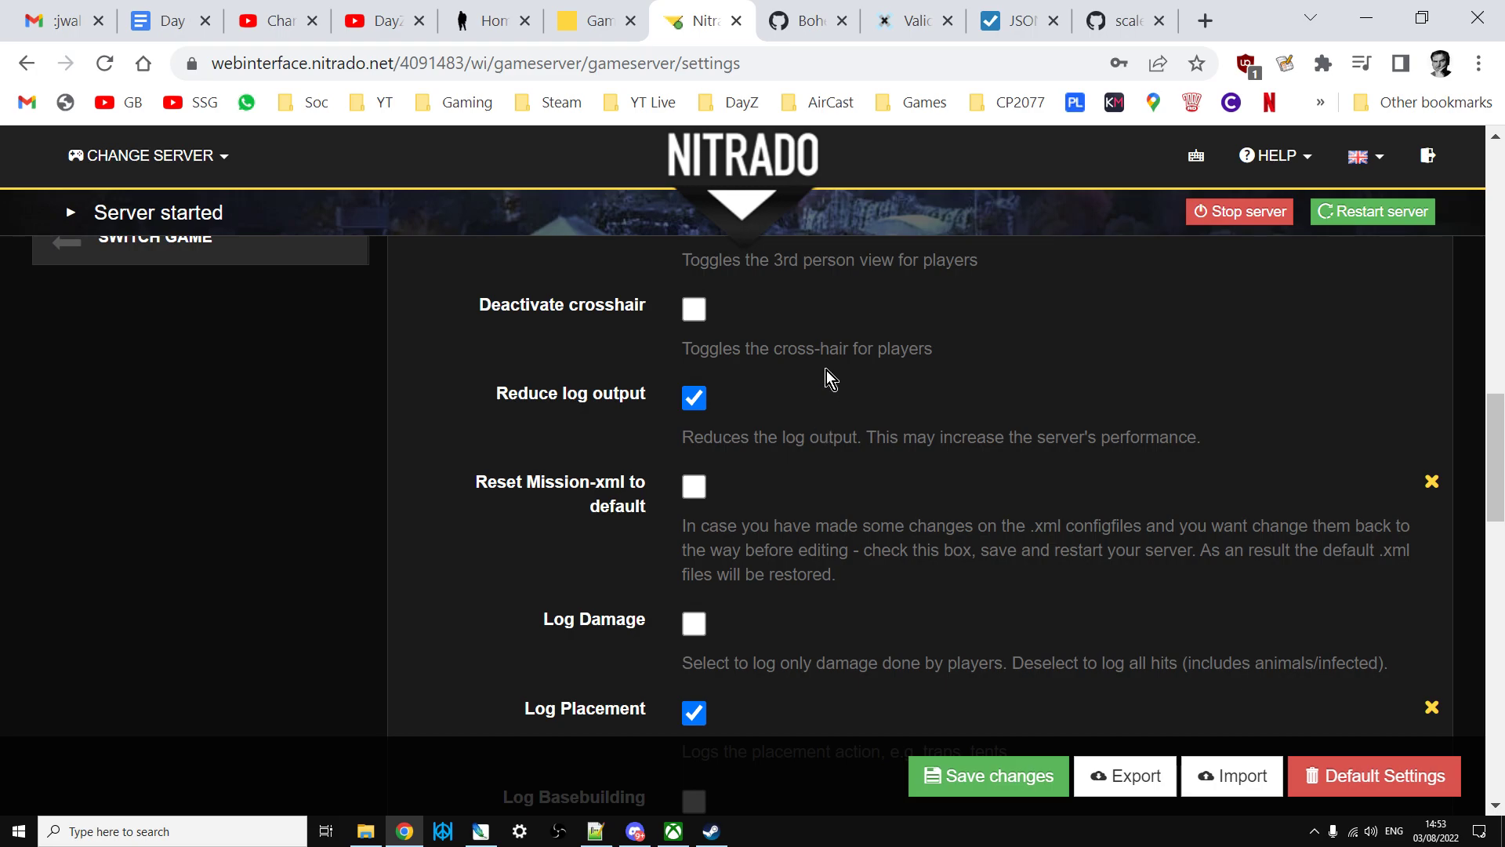
# - Revisit the DayZ-Central-Economy repository and the XML and JSON validator sites, ending on the dayz.com home page
pyautogui.click(801, 22)
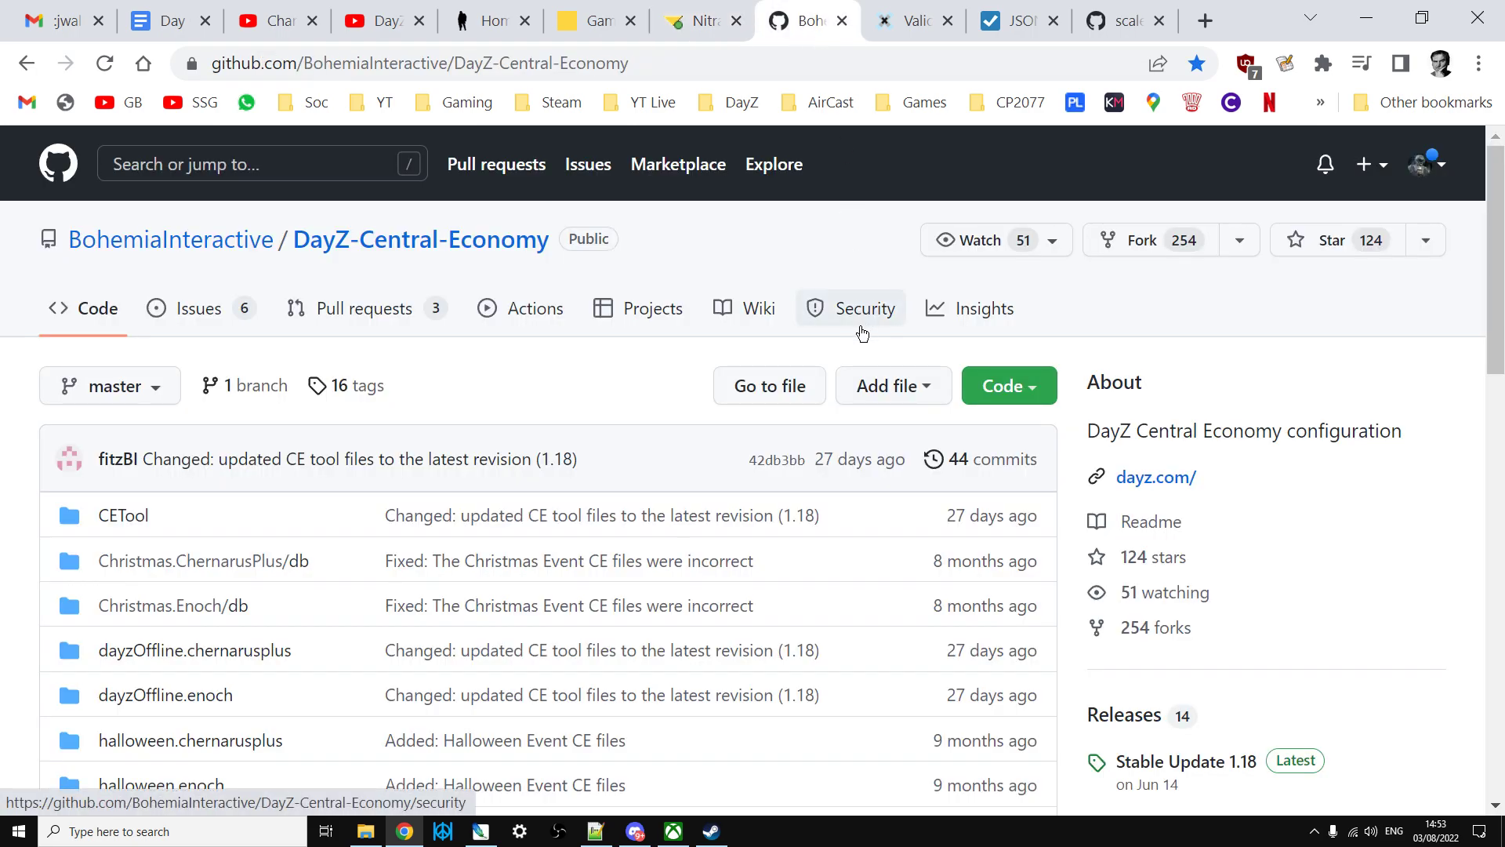
pyautogui.click(919, 28)
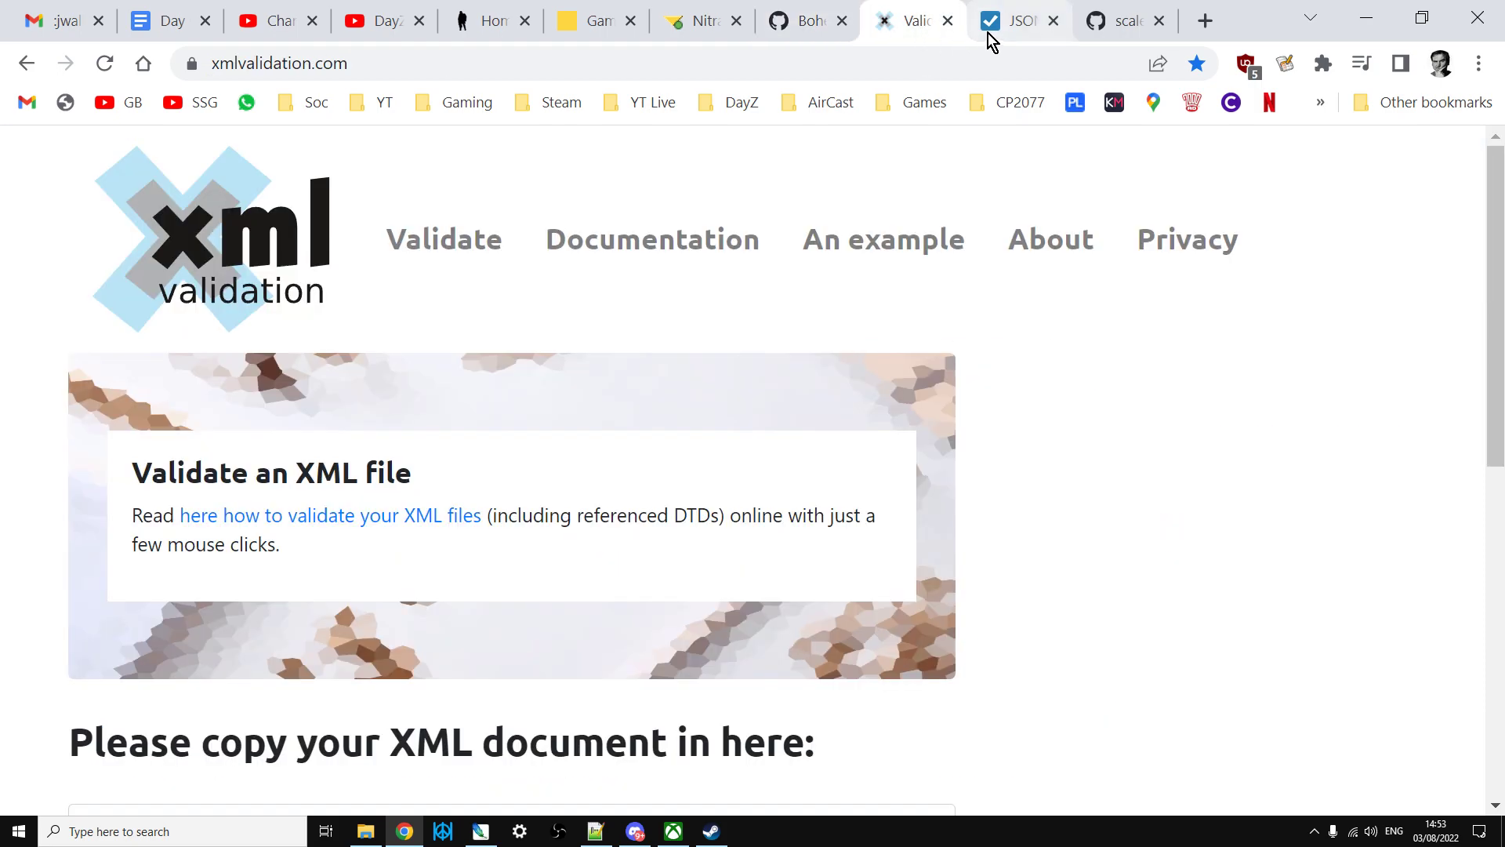
pyautogui.click(1003, 28)
pyautogui.click(913, 22)
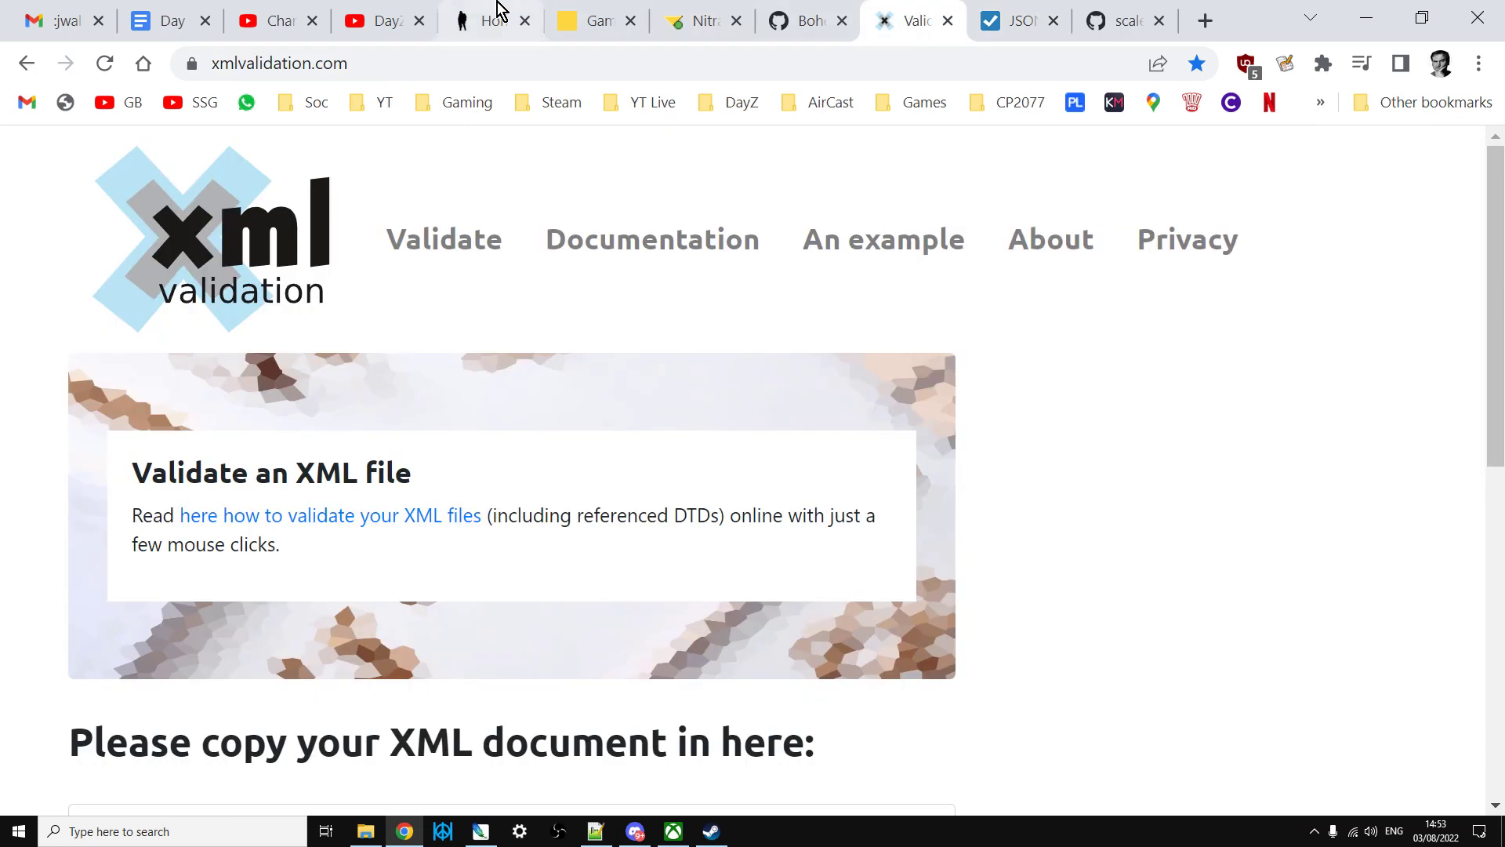
pyautogui.click(471, 30)
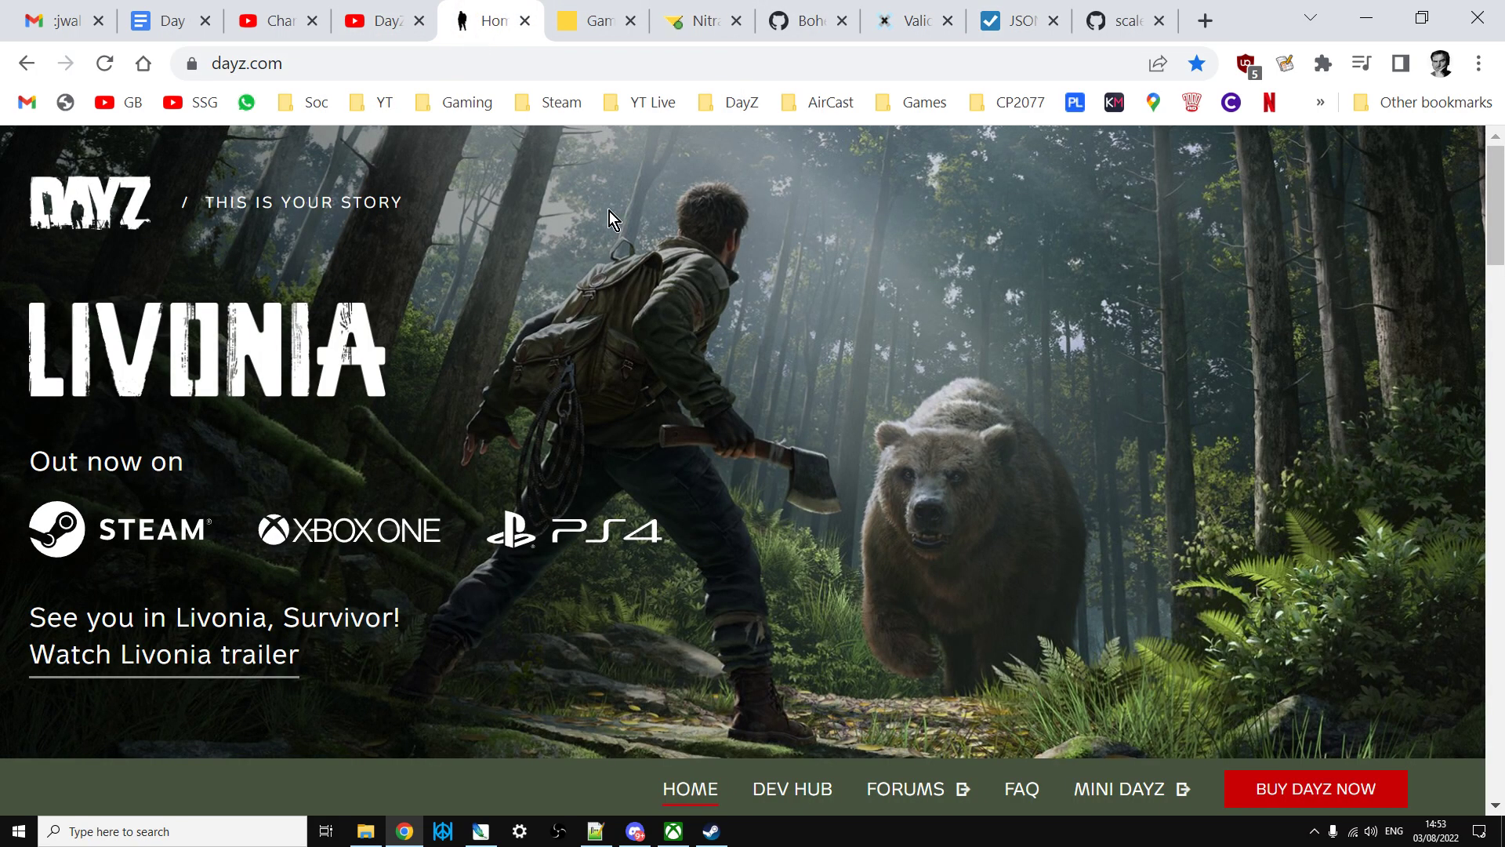